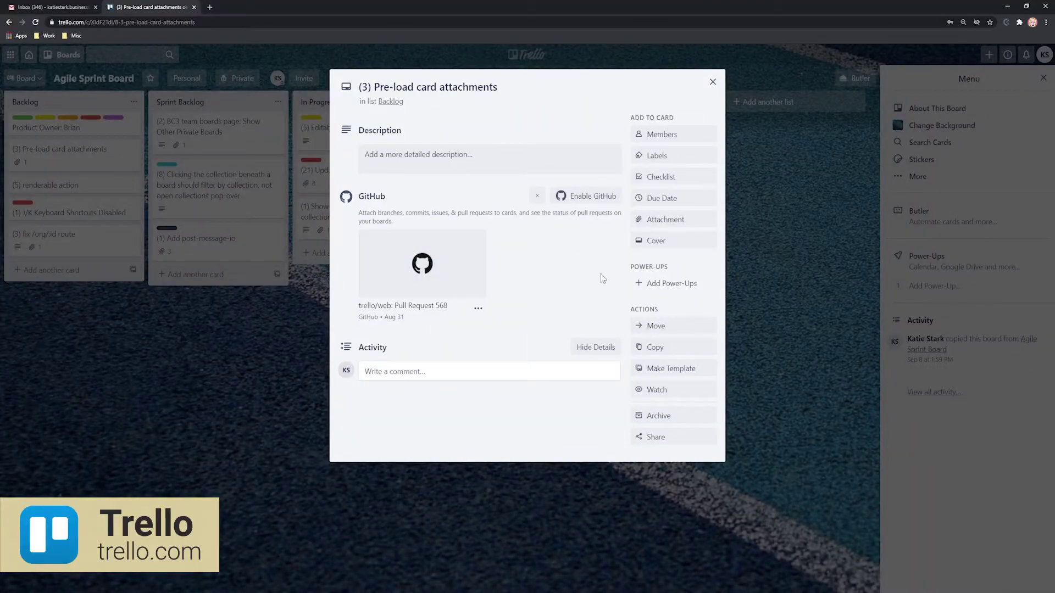
Move BC3 team boards to In Progress and Update CSS to 8.9.17 Sprint - Complete, then start a new In Progress card
{"action": "left_click", "coordinate": [712, 84]}
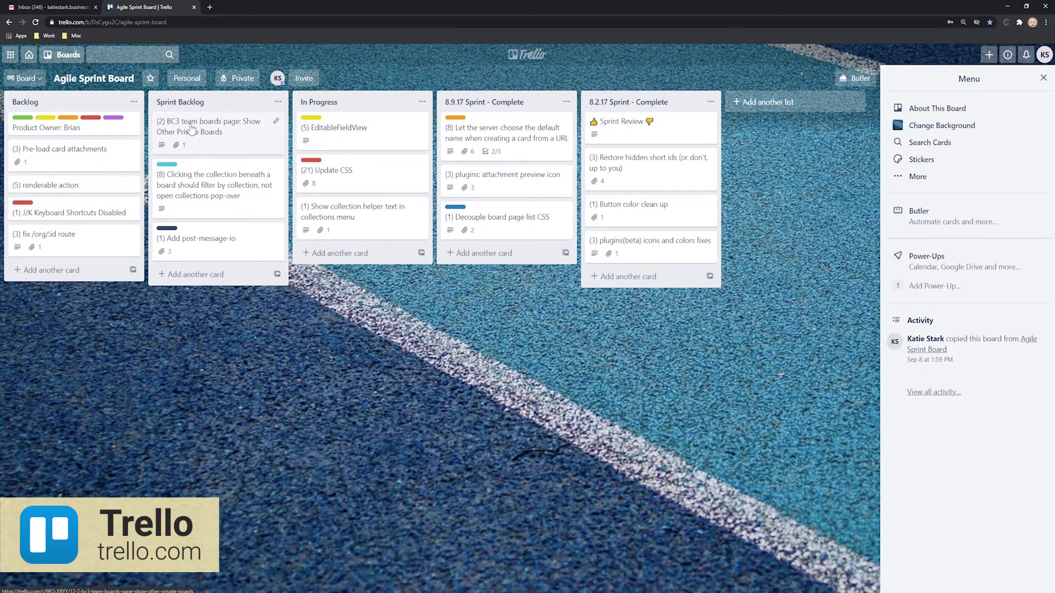
{"action": "left_click_drag", "start_coordinate": [191, 130], "coordinate": [335, 168]}
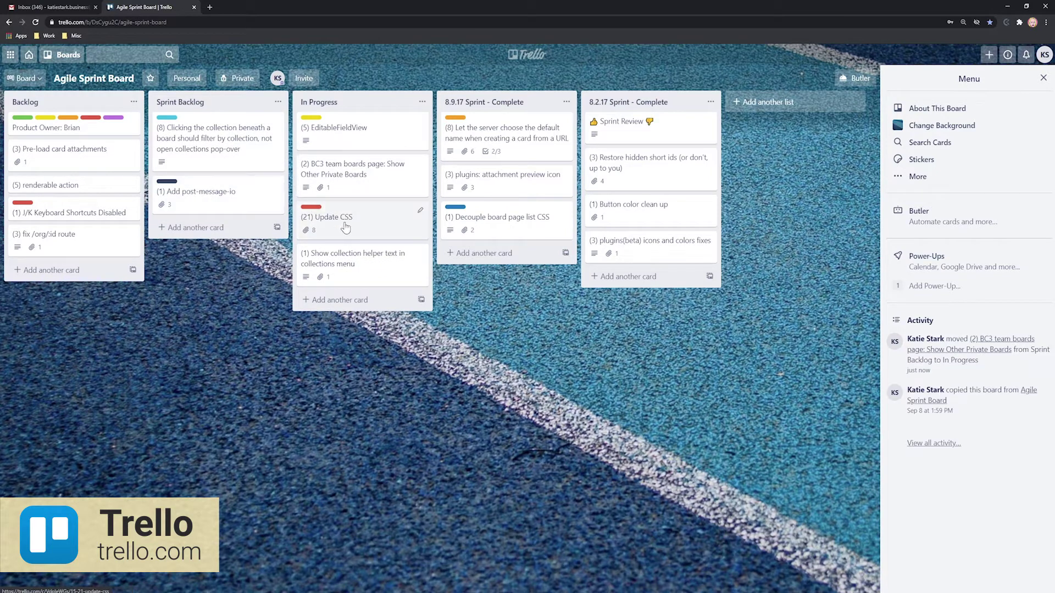
{"action": "left_click_drag", "start_coordinate": [352, 228], "coordinate": [493, 222]}
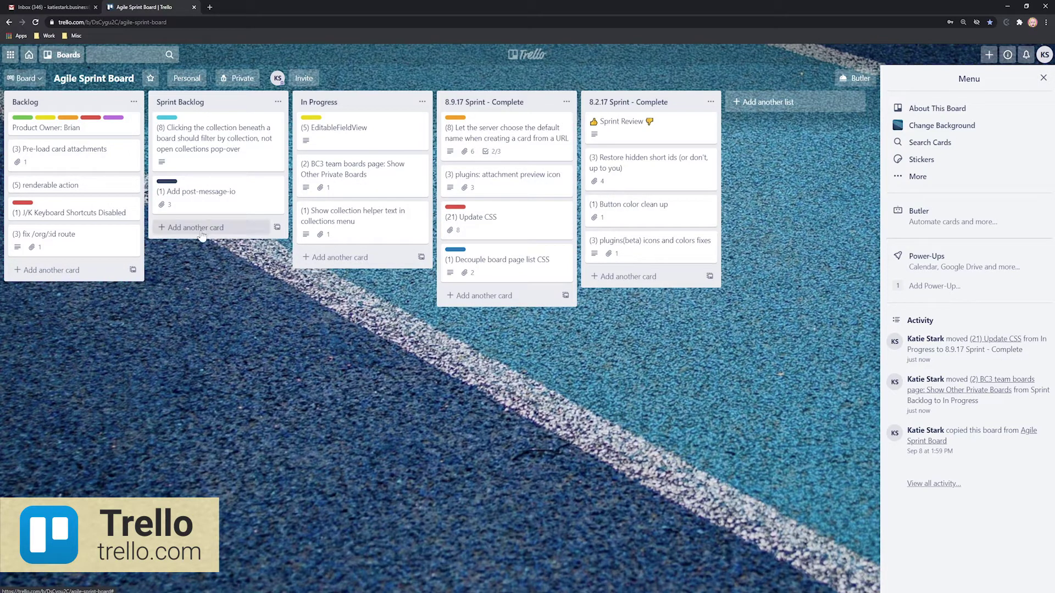
{"action": "left_click", "coordinate": [333, 261]}
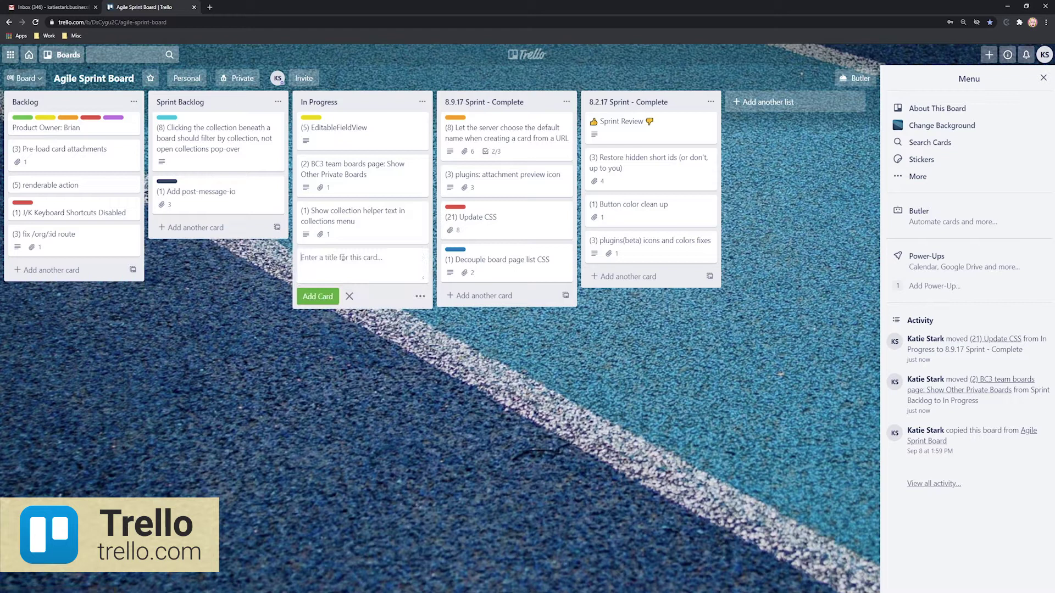
Save the UI Design card and join it as a member
{"action": "left_click", "coordinate": [337, 296]}
{"action": "left_click", "coordinate": [343, 261]}
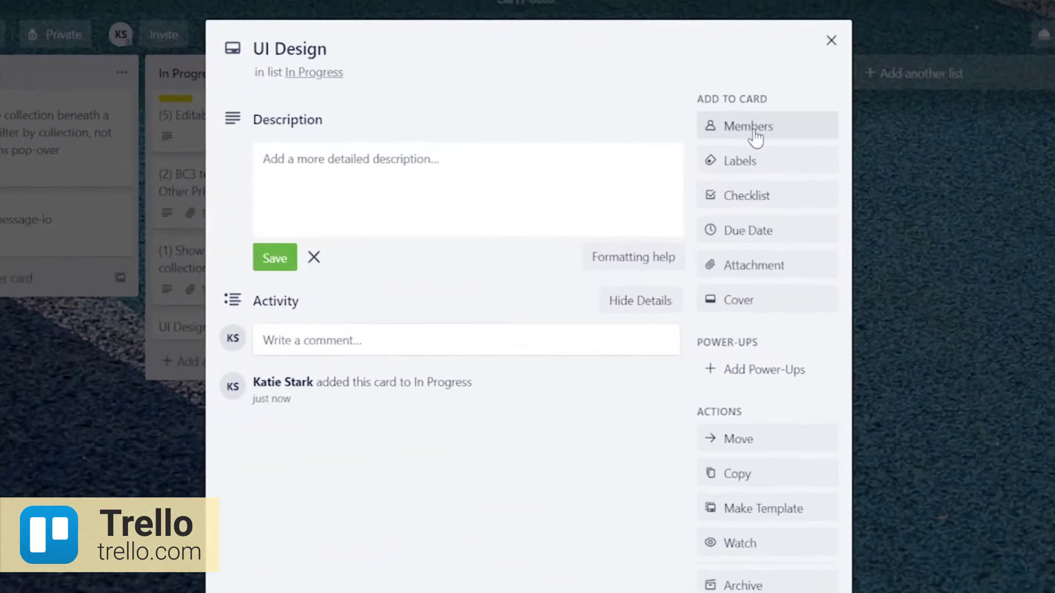
{"action": "left_click", "coordinate": [668, 134]}
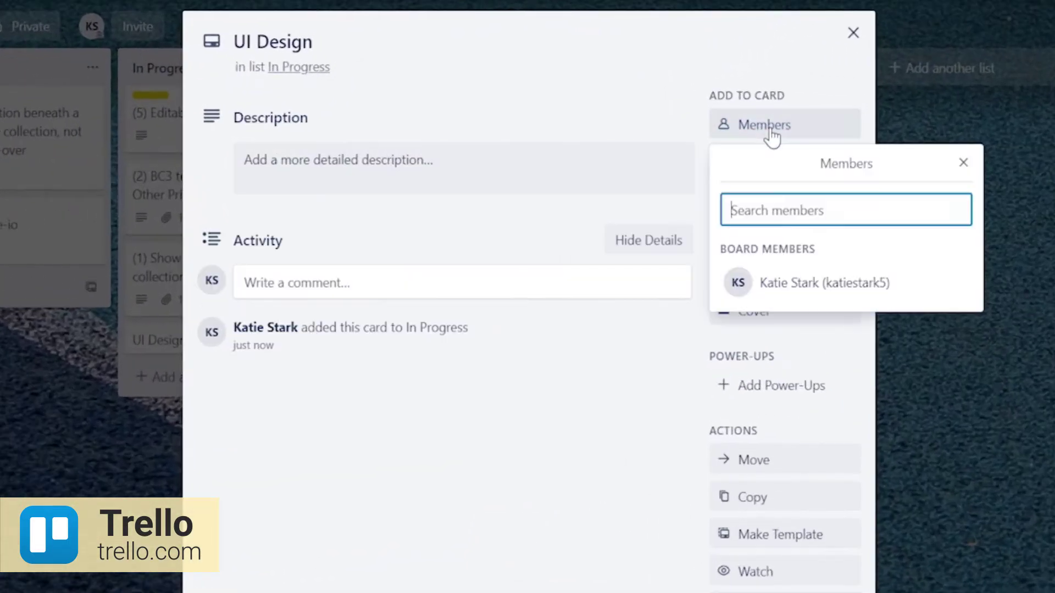
{"action": "left_click", "coordinate": [800, 292]}
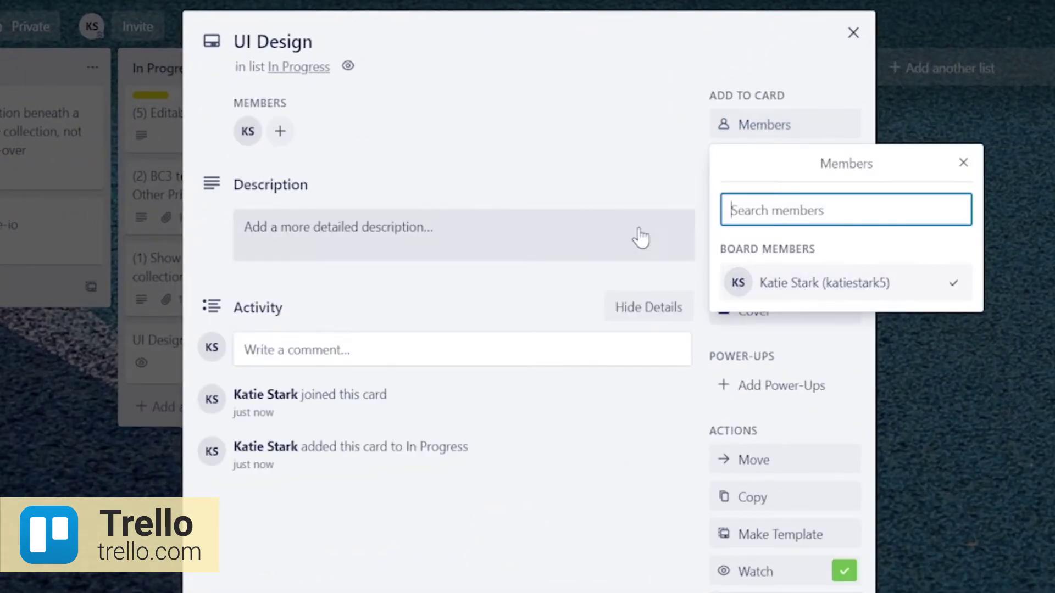
{"action": "left_click", "coordinate": [963, 163]}
Comment 'Need ideas for this!' on the UI Design card
{"action": "left_click", "coordinate": [356, 250]}
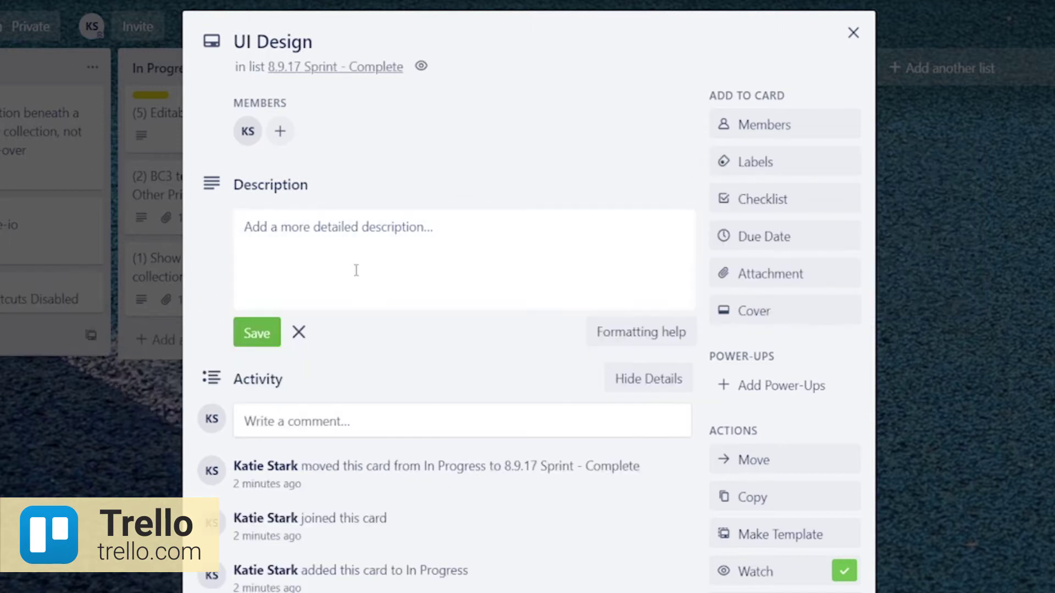
{"action": "left_click", "coordinate": [364, 424]}
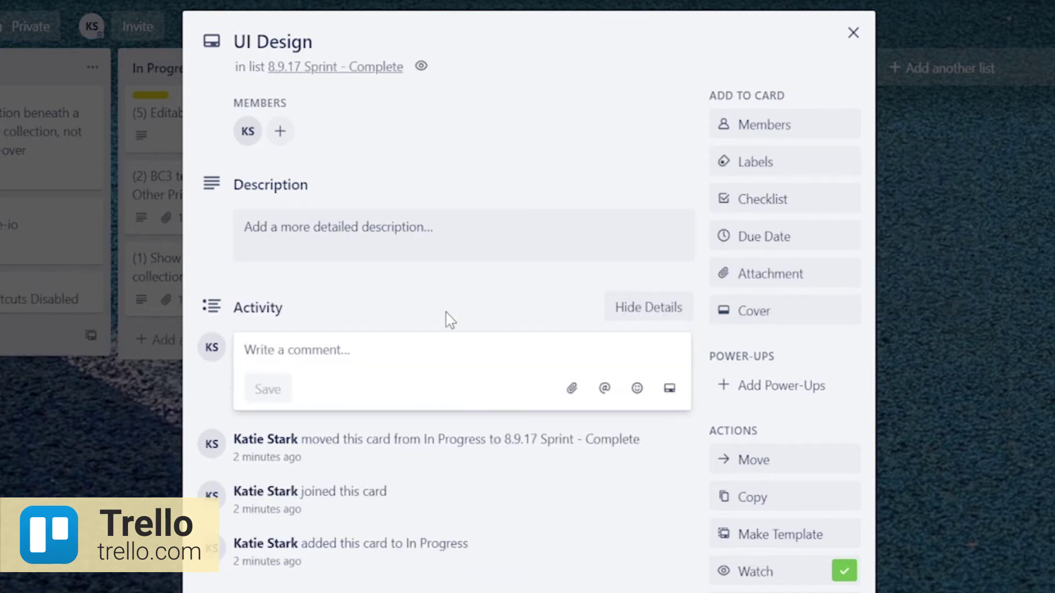
{"action": "type", "text": "Need ideas for this!"}
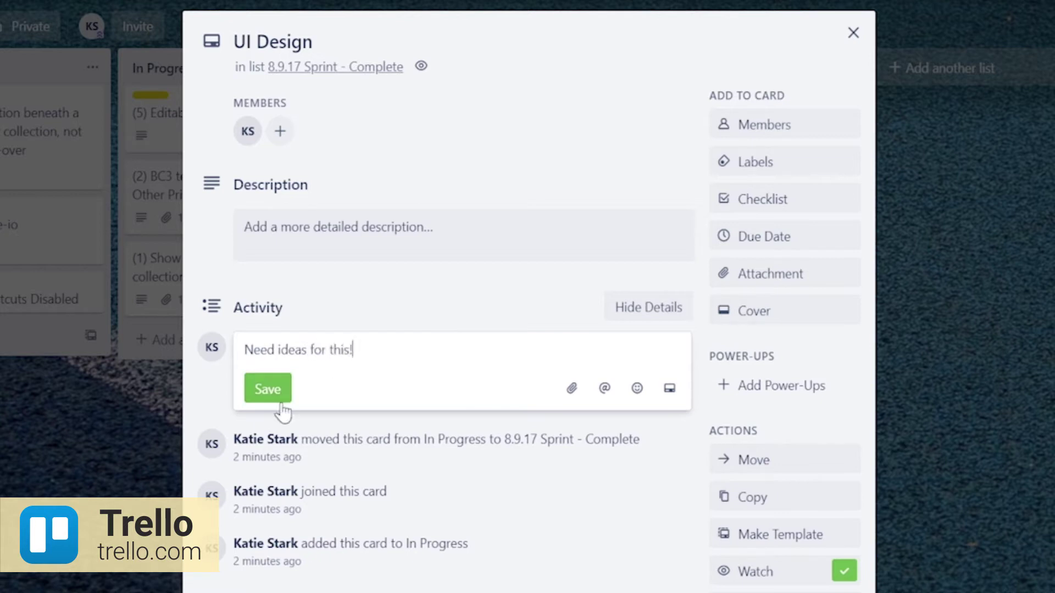
{"action": "left_click", "coordinate": [275, 397]}
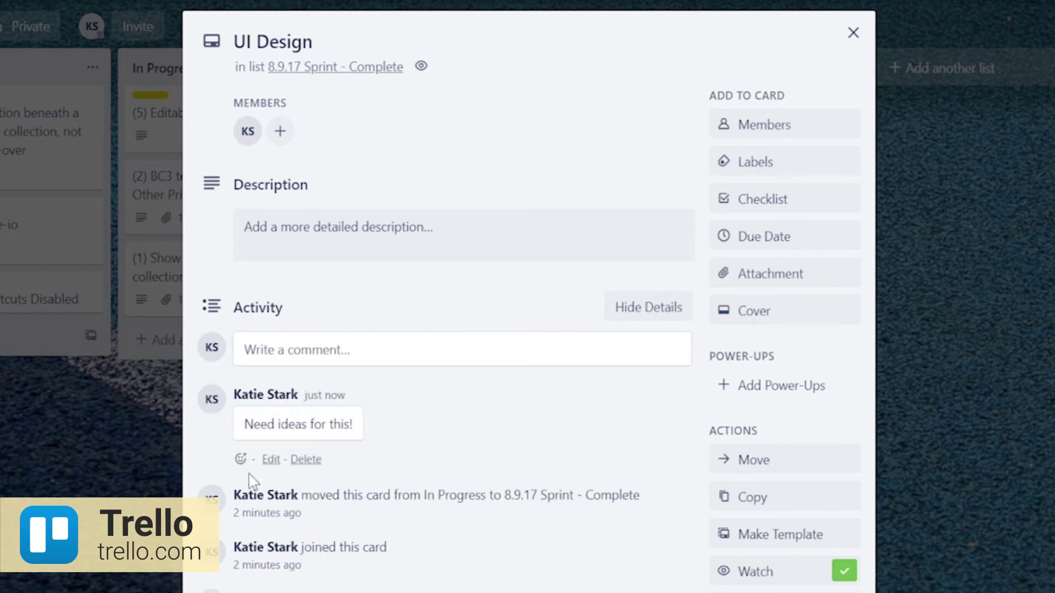
Check the attachment sources, then add the green Web label to the card
{"action": "left_click", "coordinate": [767, 277]}
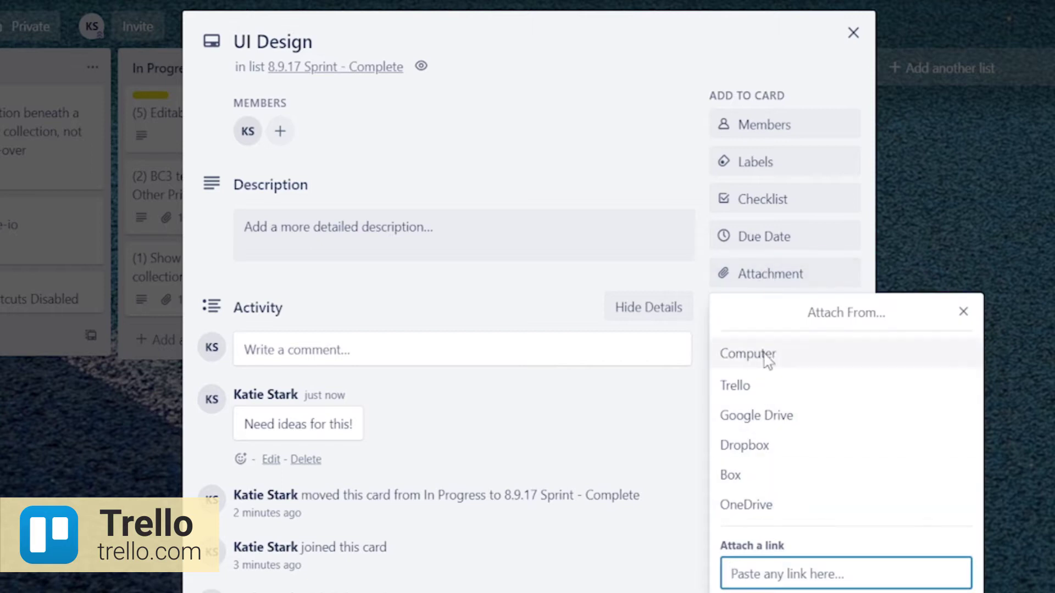
{"action": "left_click", "coordinate": [964, 314]}
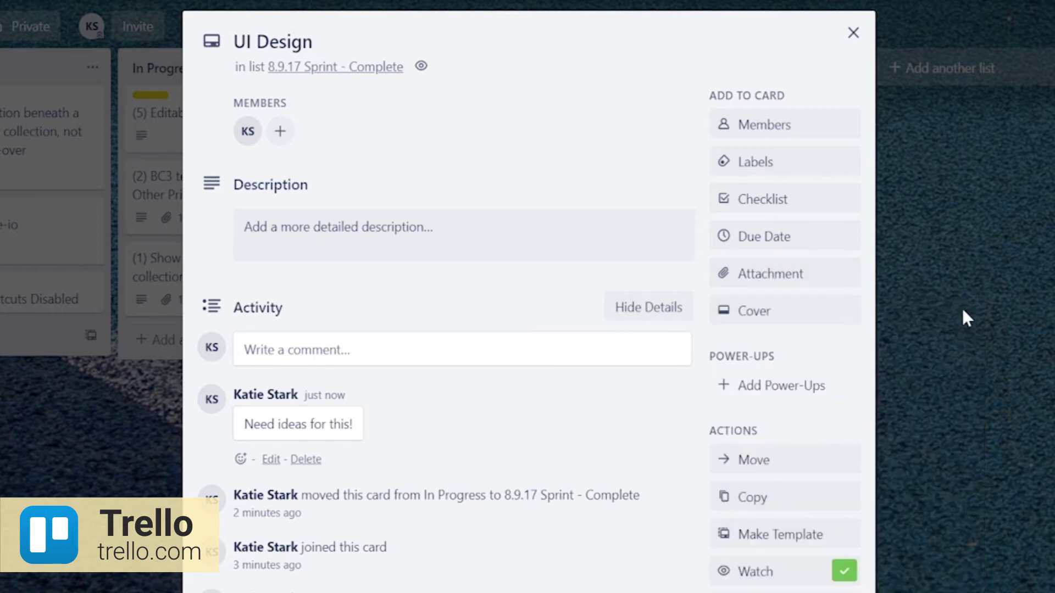
{"action": "left_click", "coordinate": [766, 162]}
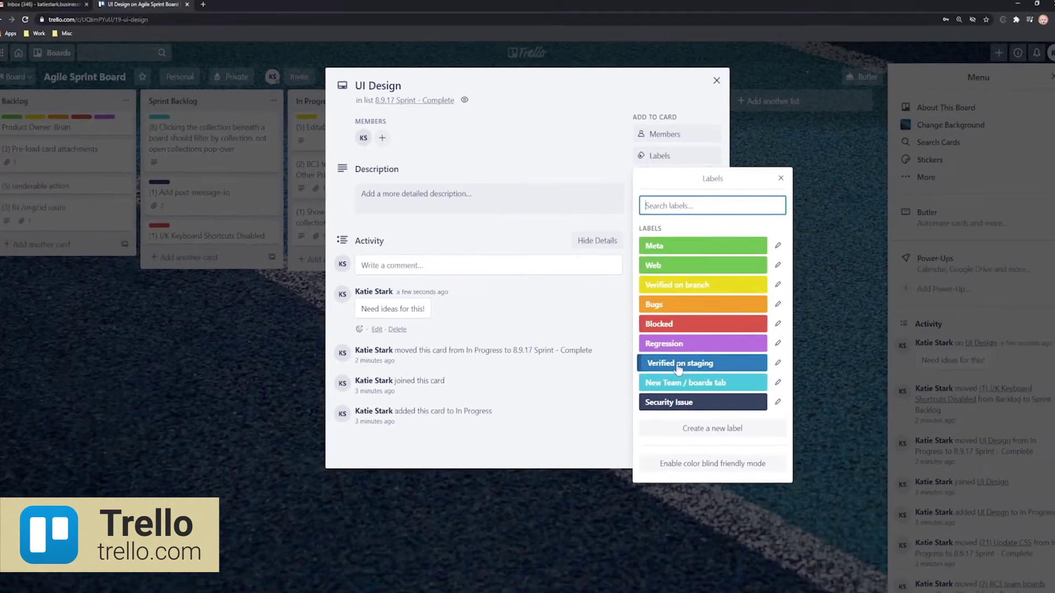
{"action": "left_click", "coordinate": [675, 268]}
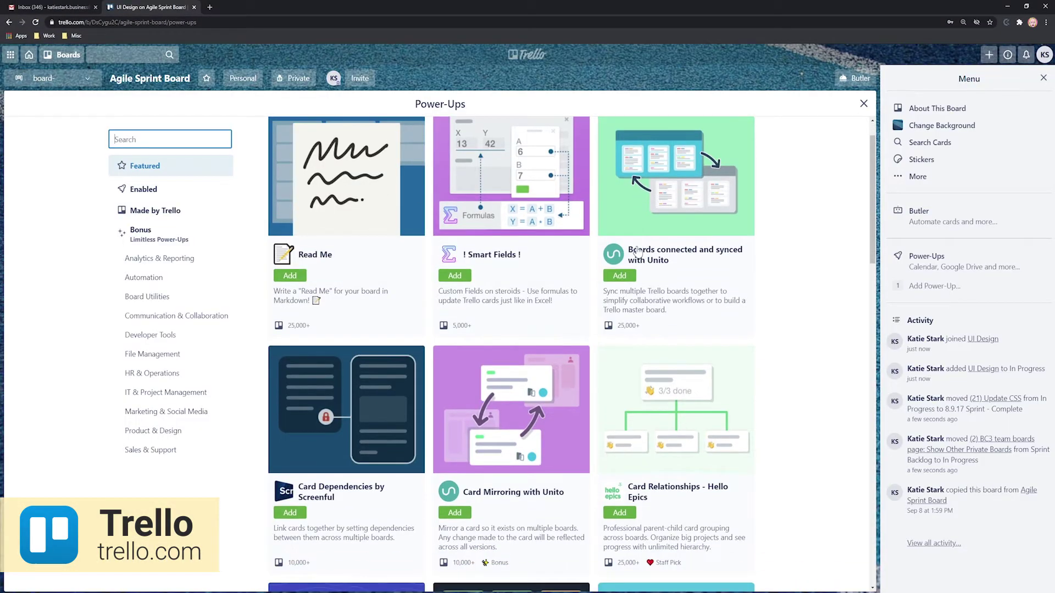
Scroll through the featured Power-Ups in the board's Power-Ups directory
{"action": "scroll", "coordinate": [714, 275], "scroll_direction": "down", "scroll_amount": 5}
{"action": "scroll", "coordinate": [779, 306], "scroll_direction": "down", "scroll_amount": 4}
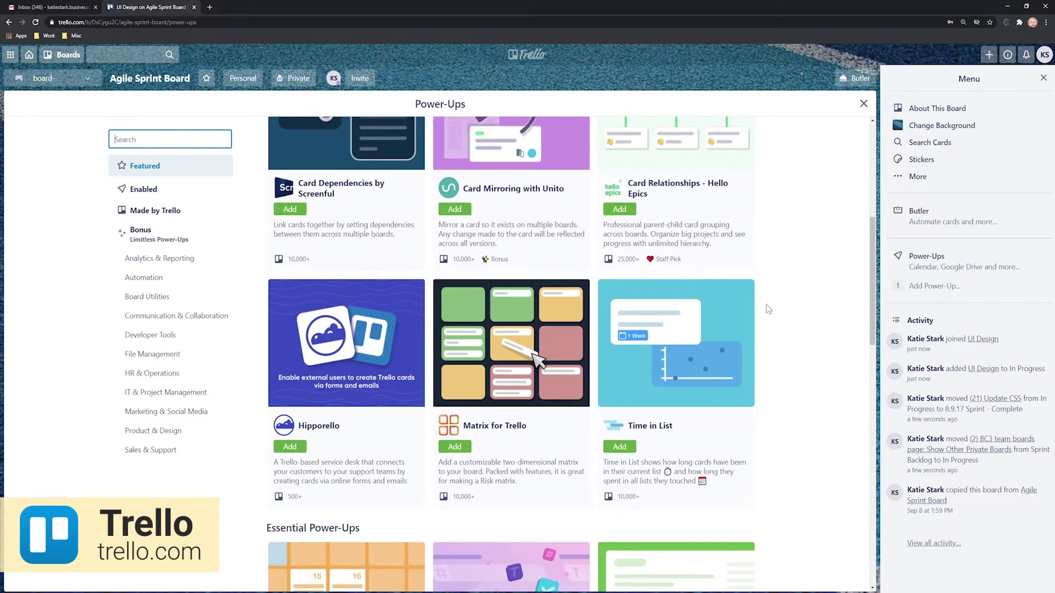
{"action": "scroll", "coordinate": [762, 315], "scroll_direction": "down", "scroll_amount": 5}
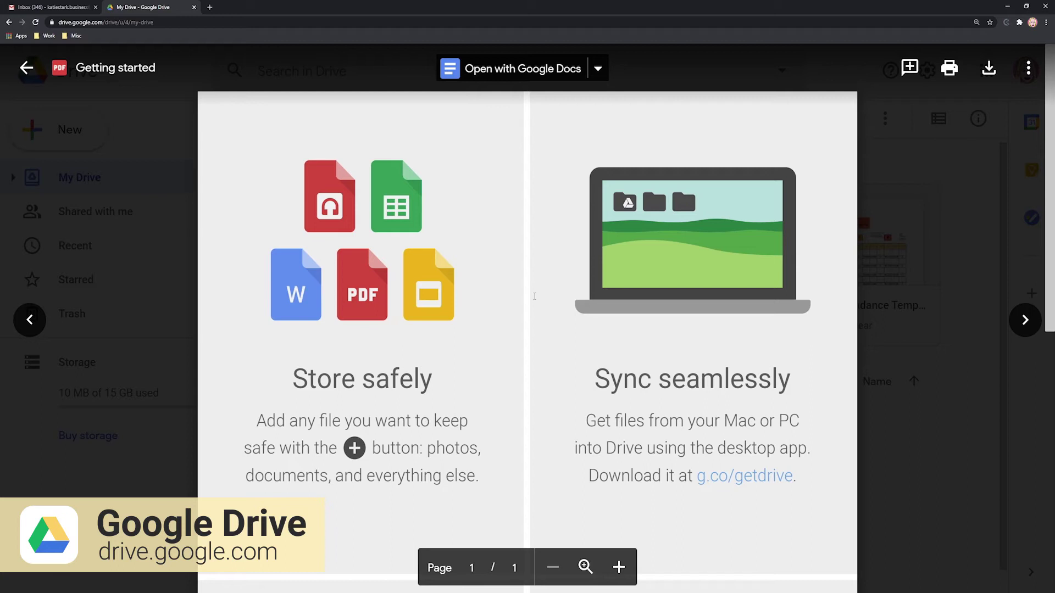
Scroll the Getting started PDF, then open sharing for the Copy of Monthly Employee Attendance Template spreadsheet
{"action": "scroll", "coordinate": [879, 302], "scroll_direction": "down", "scroll_amount": 5}
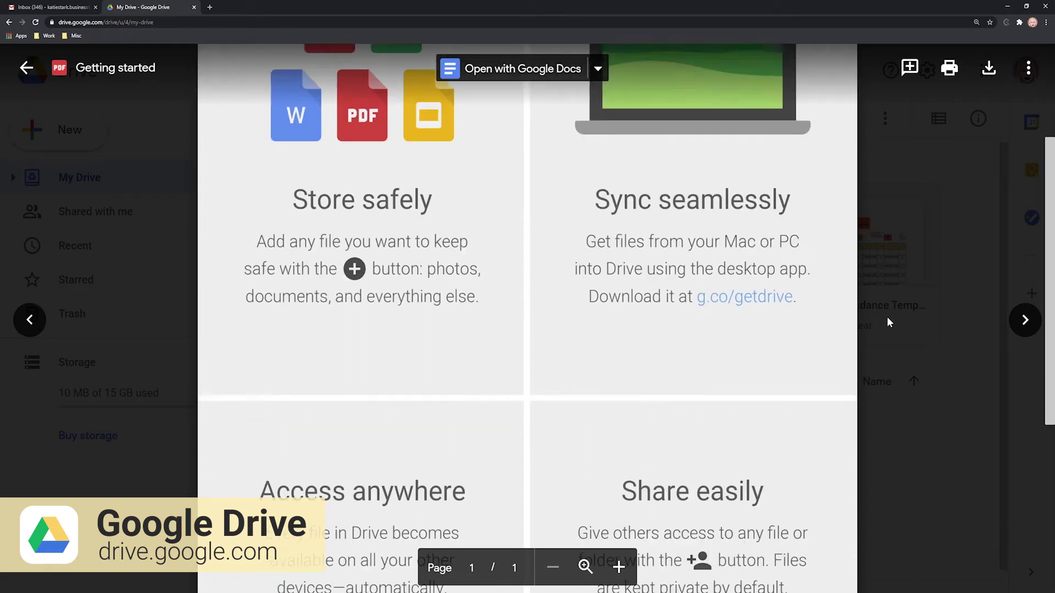
{"action": "scroll", "coordinate": [893, 315], "scroll_direction": "down", "scroll_amount": 5}
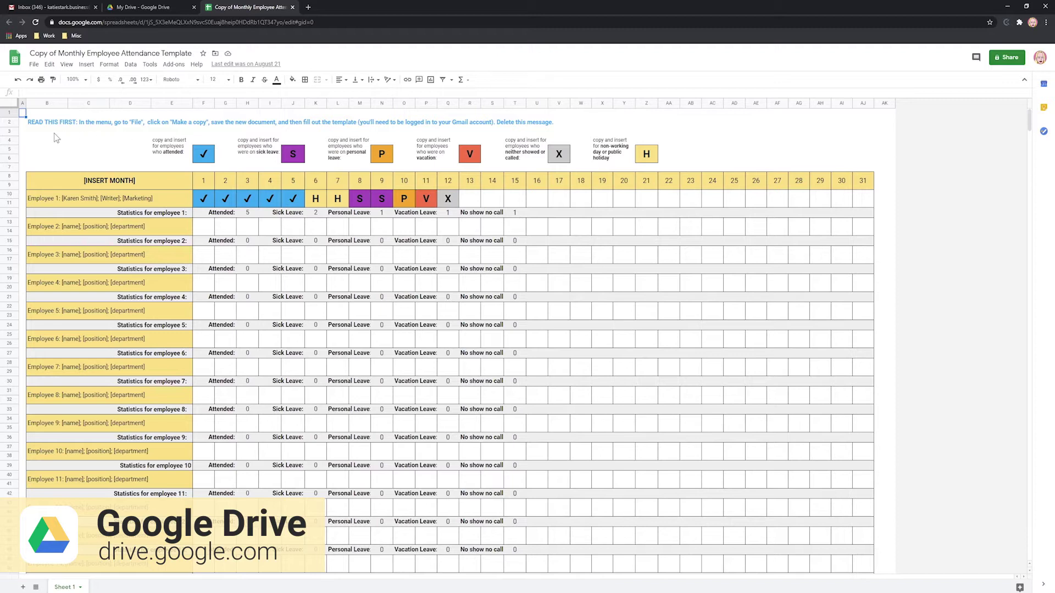
{"action": "left_click", "coordinate": [1003, 60]}
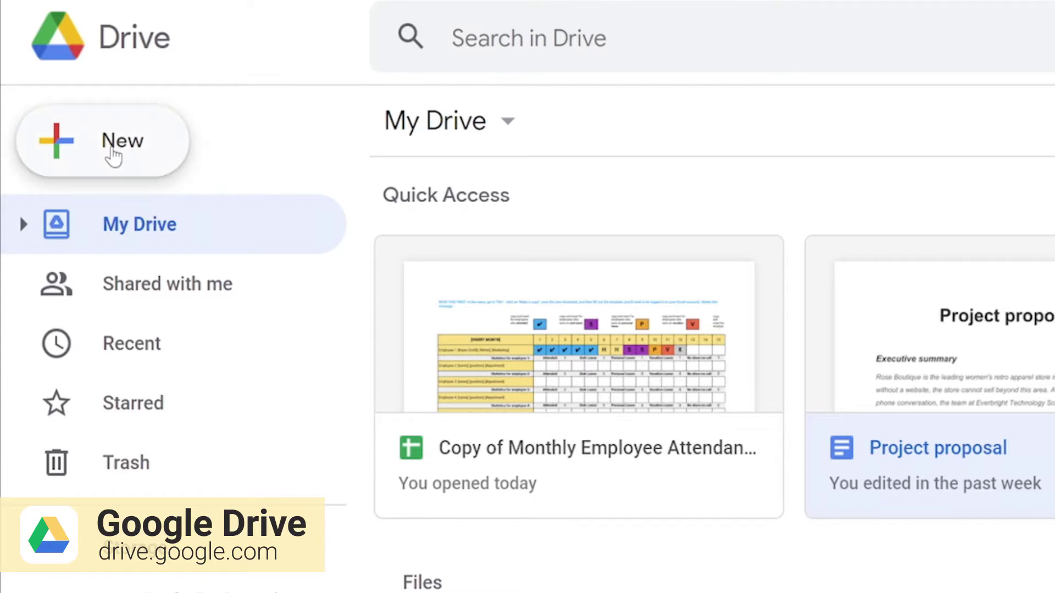
Create a new folder named 'Design' in My Drive
{"action": "left_click", "coordinate": [114, 157]}
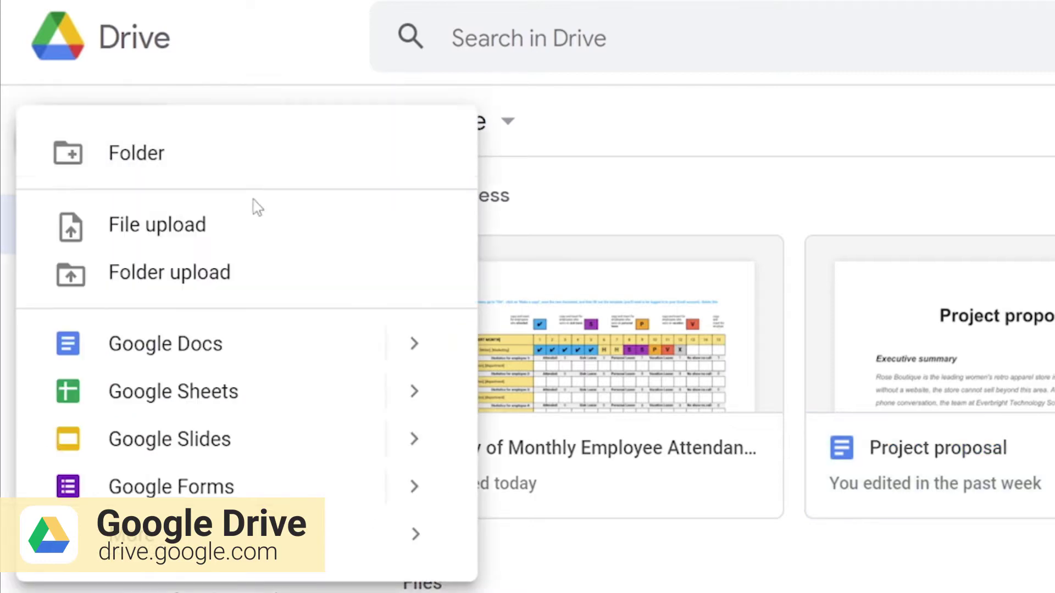
{"action": "left_click", "coordinate": [187, 164]}
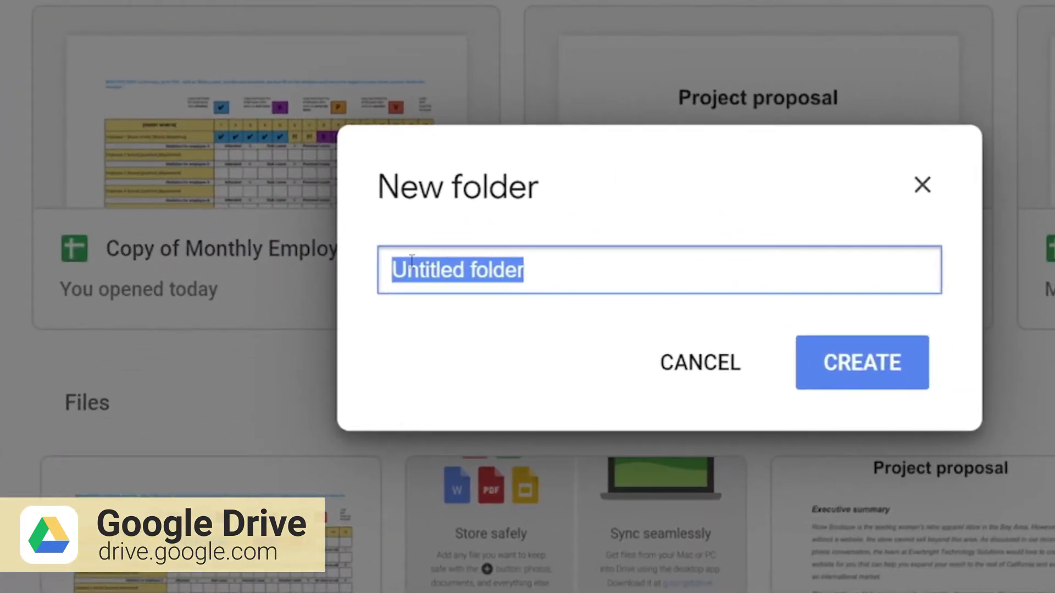
{"action": "type", "text": "Design"}
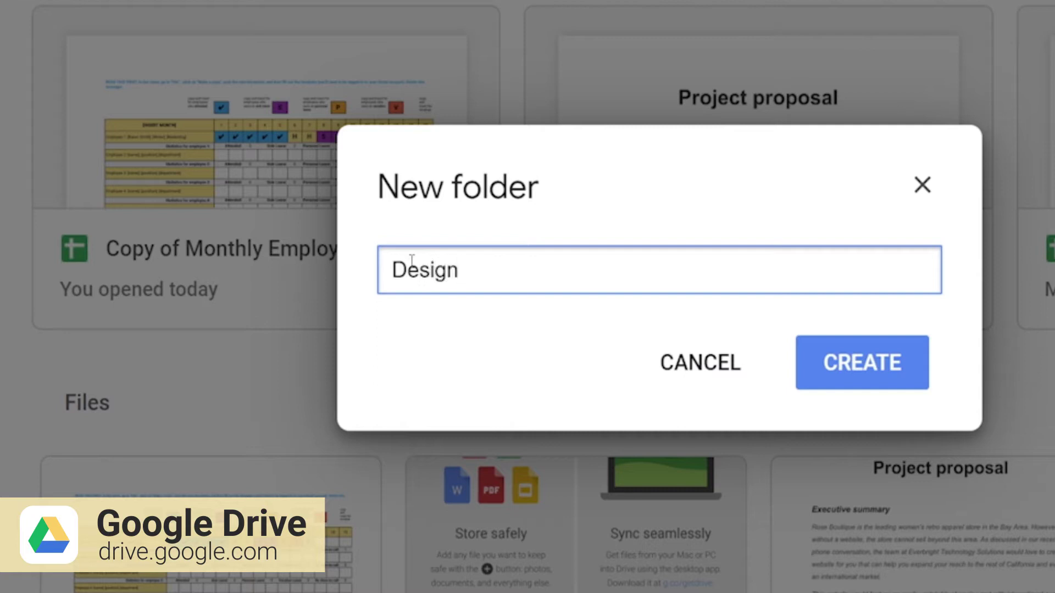
{"action": "left_click", "coordinate": [841, 376]}
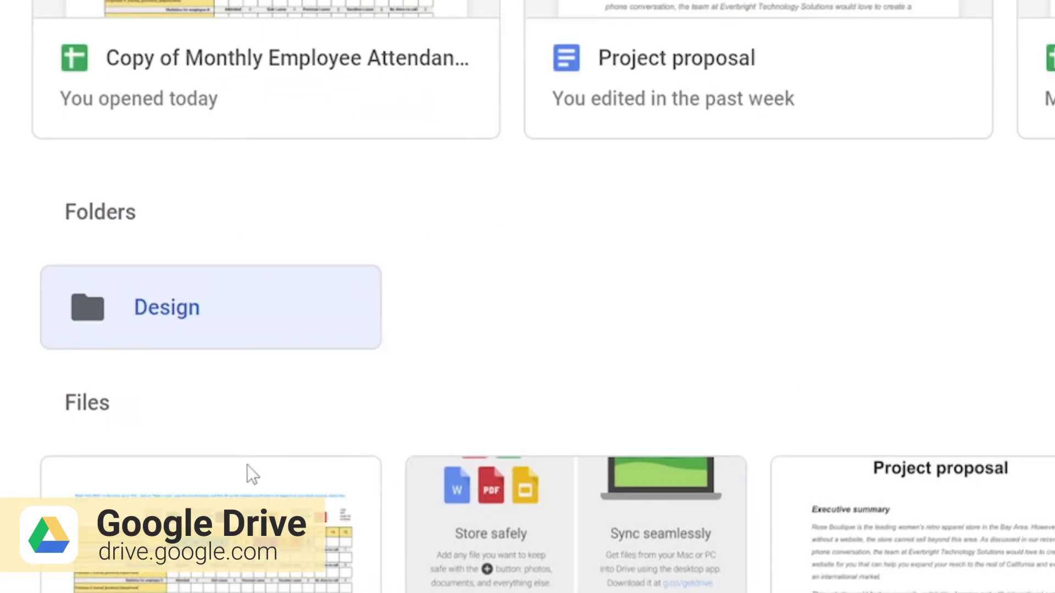
Open the Design folder and scroll down and back up through its view
{"action": "double_click", "coordinate": [207, 308]}
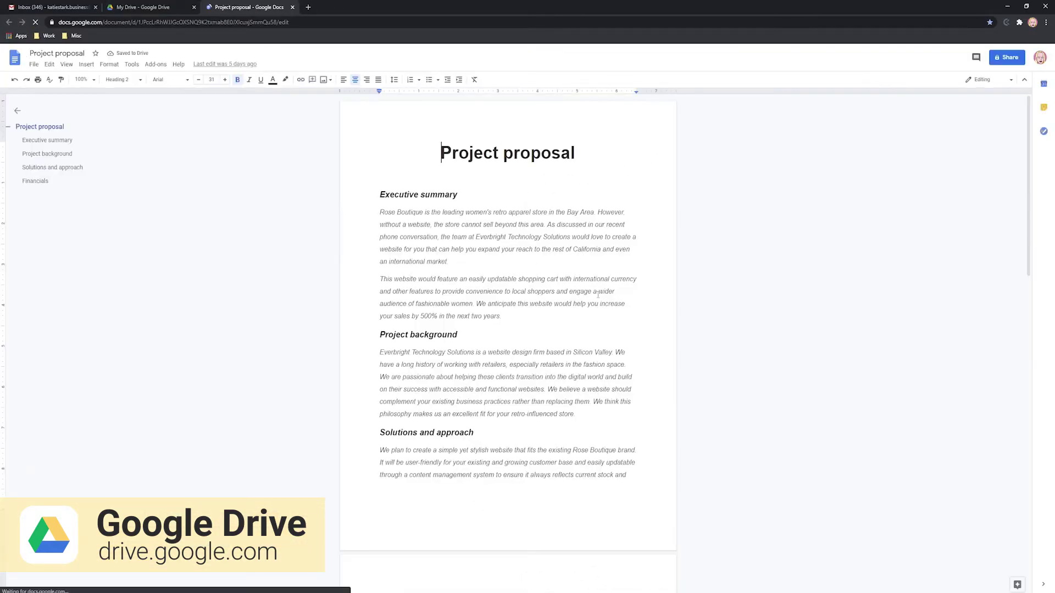
{"action": "scroll", "coordinate": [595, 294], "scroll_direction": "down", "scroll_amount": 4}
{"action": "scroll", "coordinate": [595, 294], "scroll_direction": "down", "scroll_amount": 10}
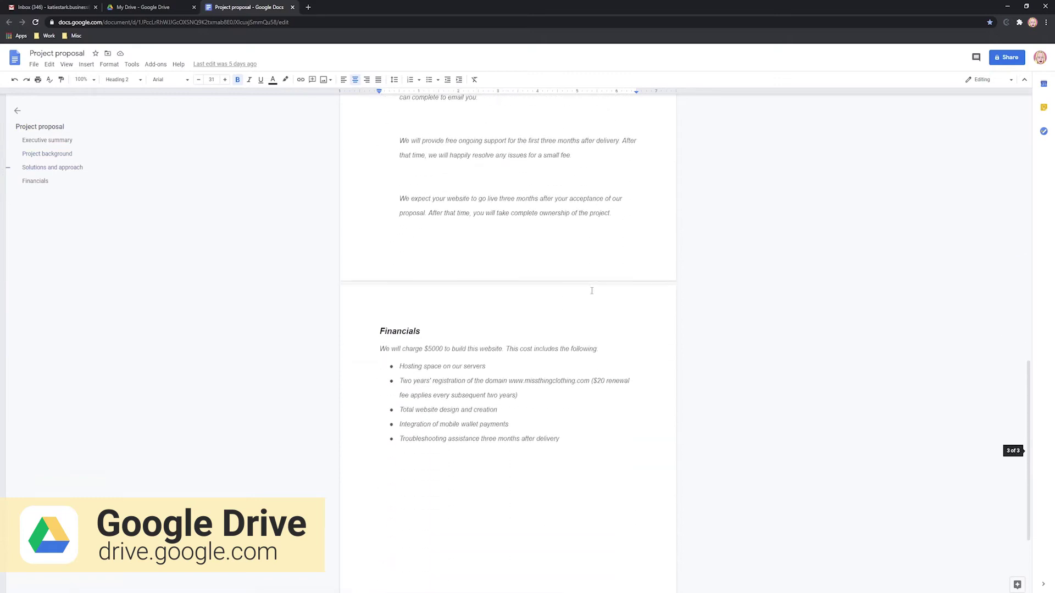
{"action": "scroll", "coordinate": [591, 288], "scroll_direction": "up", "scroll_amount": 14}
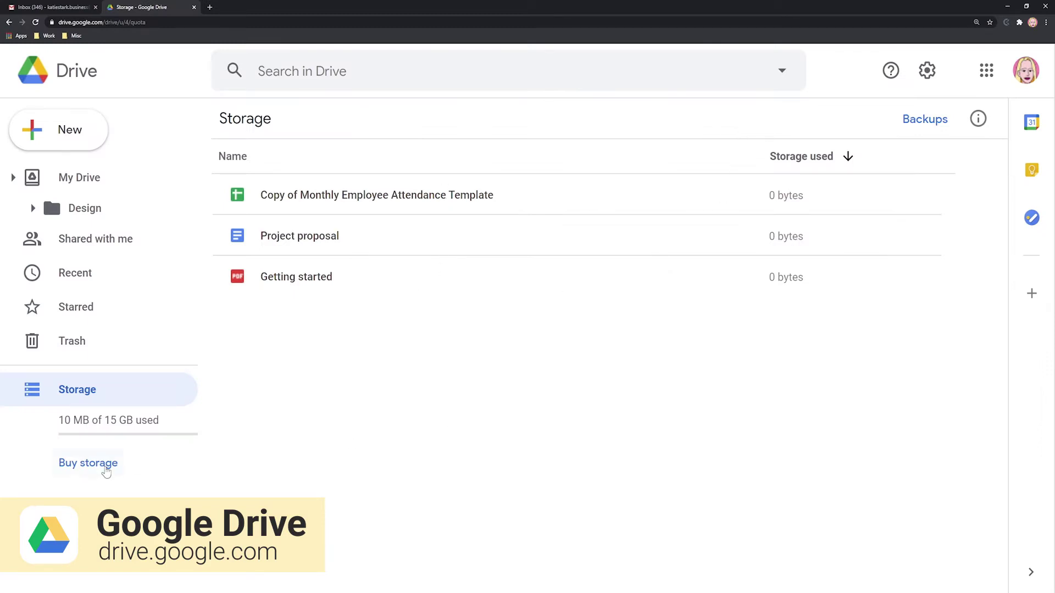
Open the Google One buy-storage page and scroll through its 15 GB storage details
{"action": "left_click", "coordinate": [103, 463]}
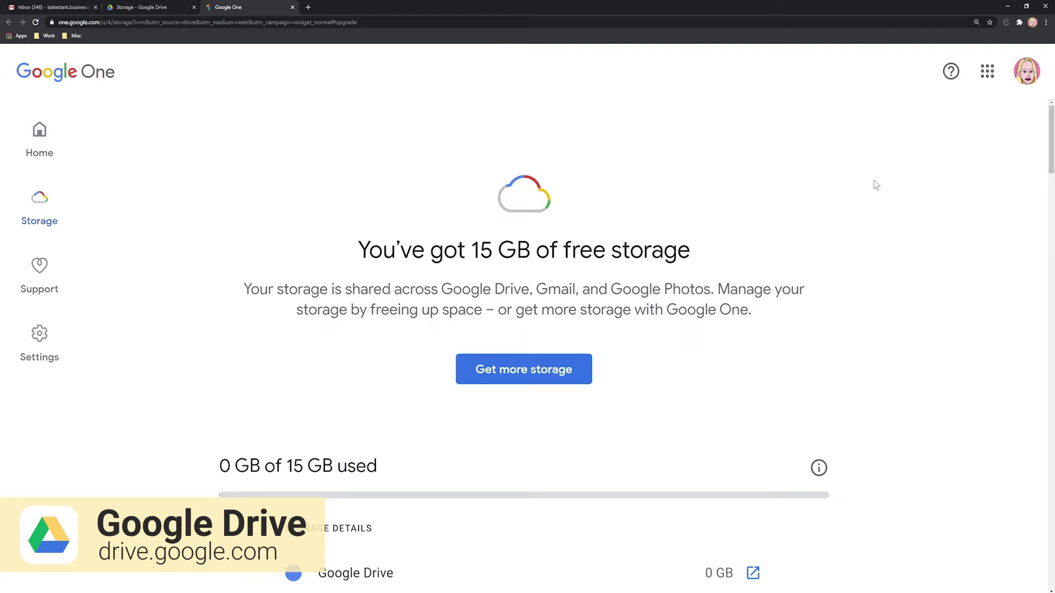
{"action": "scroll", "coordinate": [861, 245], "scroll_direction": "down", "scroll_amount": 3}
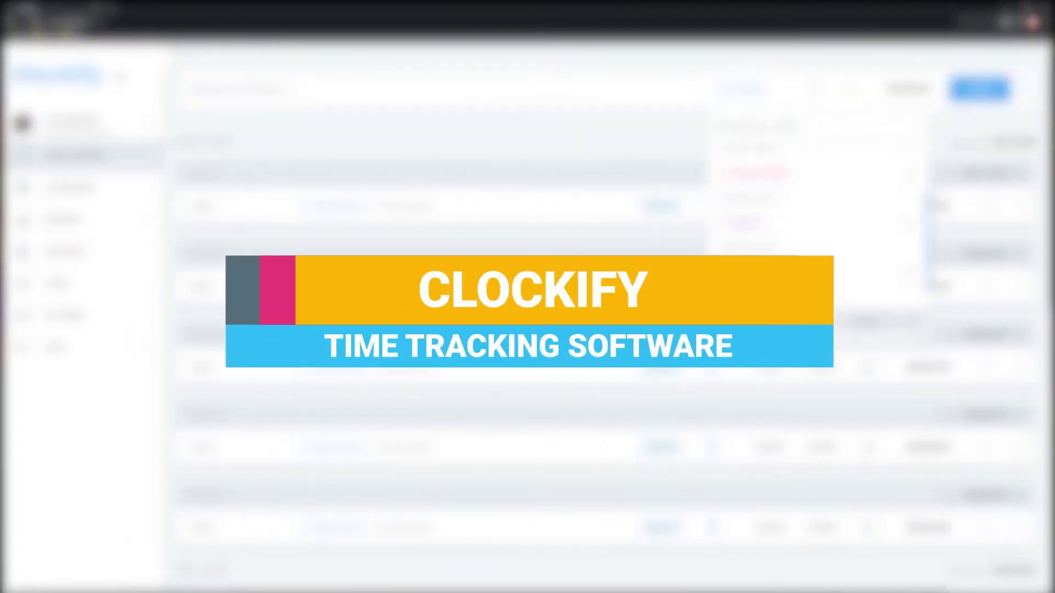
Log a 30-minute manual time entry on Project Bolton's front-end task
{"action": "left_click", "coordinate": [757, 273]}
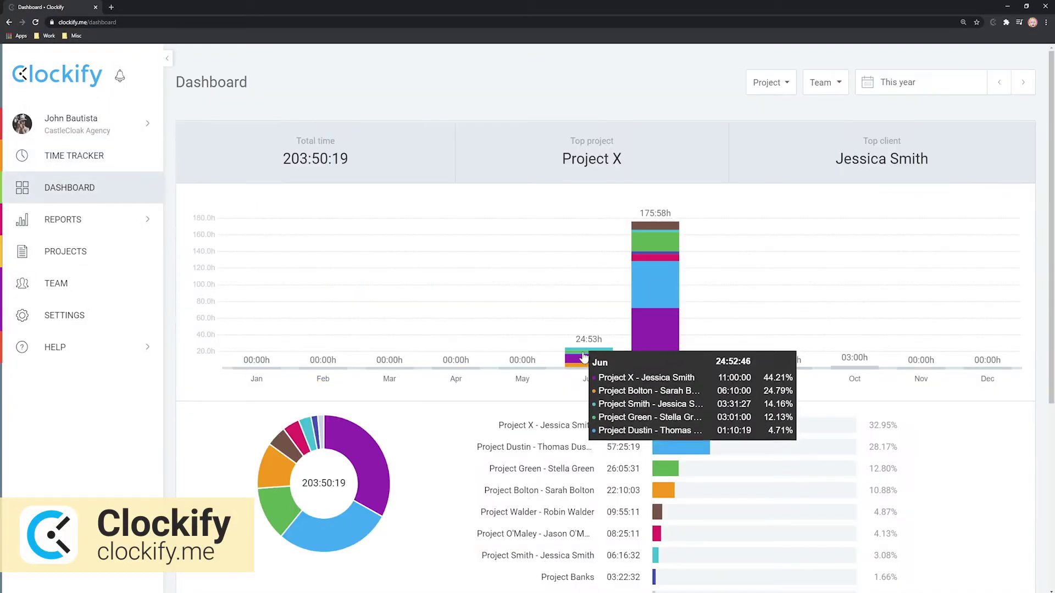
{"action": "scroll", "coordinate": [331, 537], "scroll_direction": "down", "scroll_amount": 5}
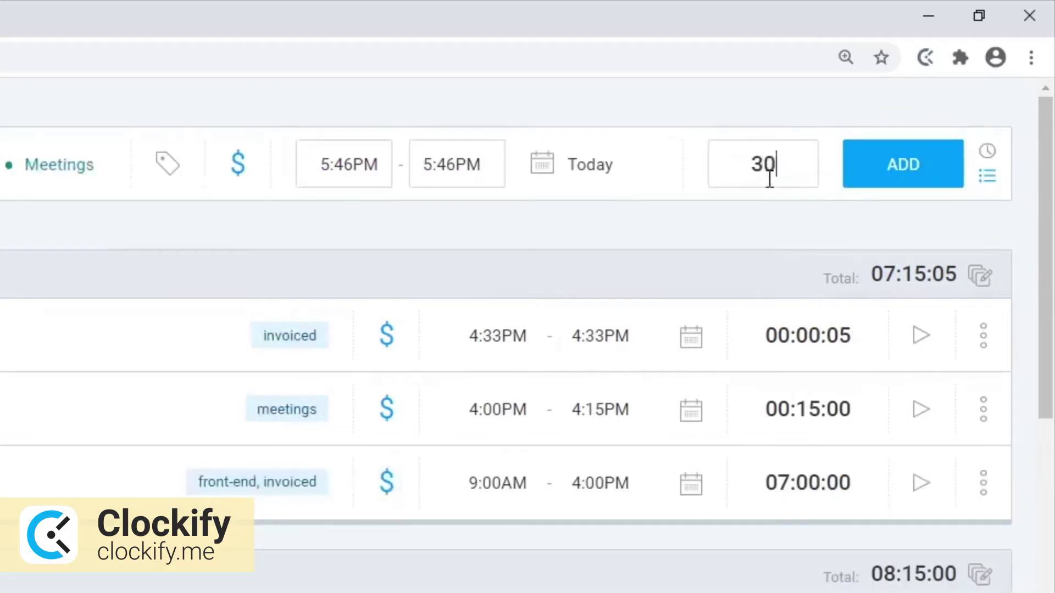
{"action": "left_click", "coordinate": [767, 254]}
{"action": "left_click", "coordinate": [901, 167]}
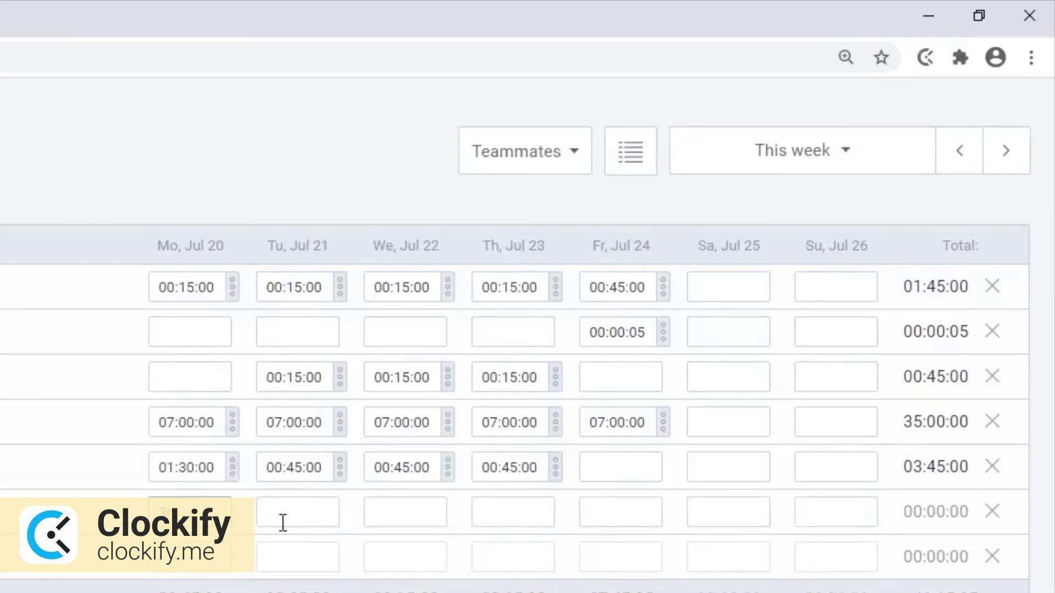
Enter 1h on Tuesday for Project Pond: research in the timesheet
{"action": "left_click", "coordinate": [283, 523]}
{"action": "type", "text": "1h"}
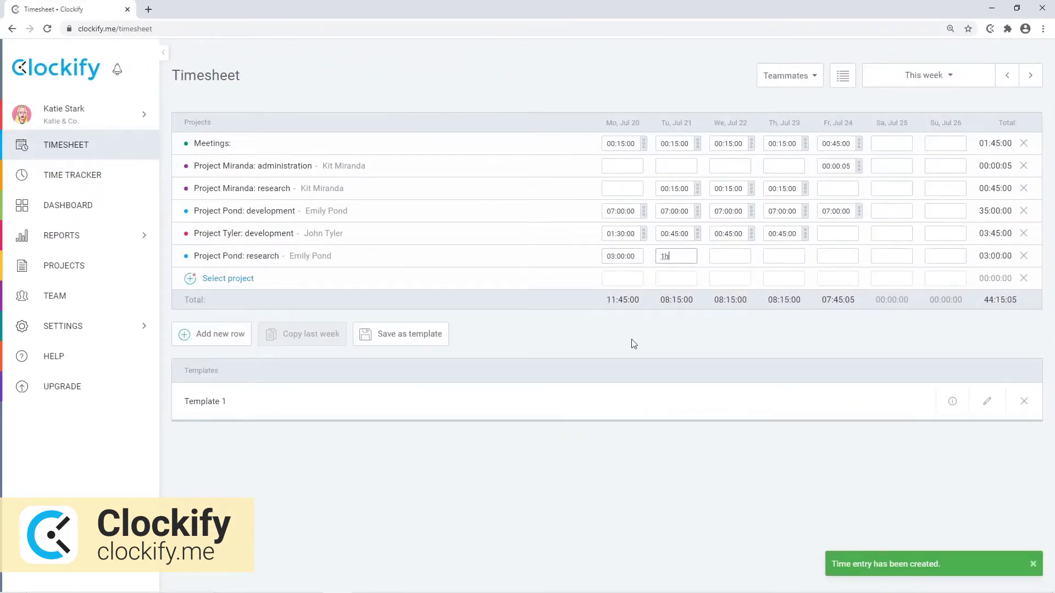
{"action": "key", "text": "Return"}
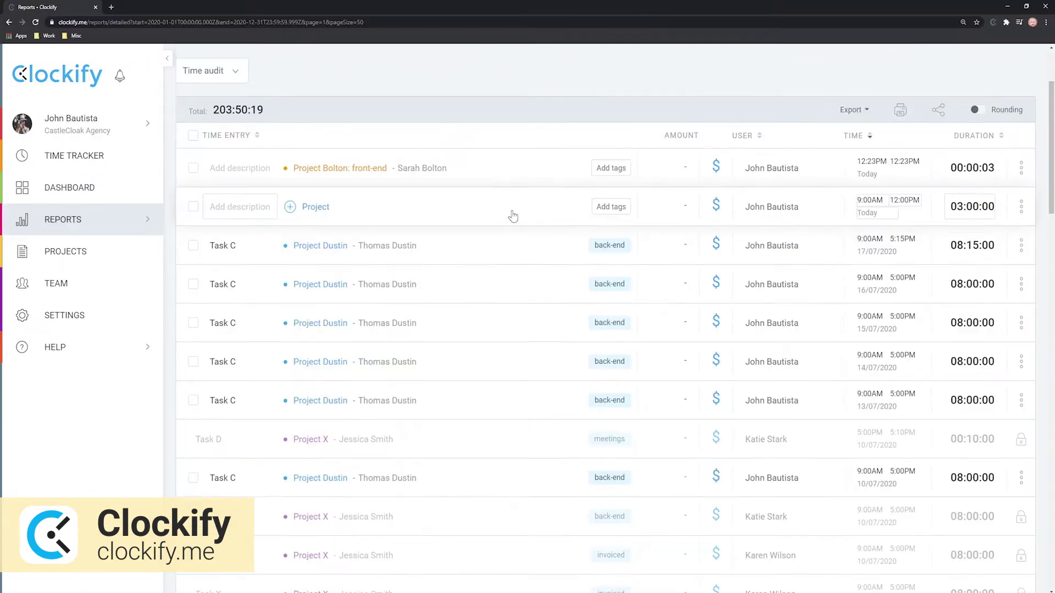
Scroll through this year's detailed and summary reports, then return to the Dashboard showing 03:00:03
{"action": "scroll", "coordinate": [512, 216], "scroll_direction": "down", "scroll_amount": 5}
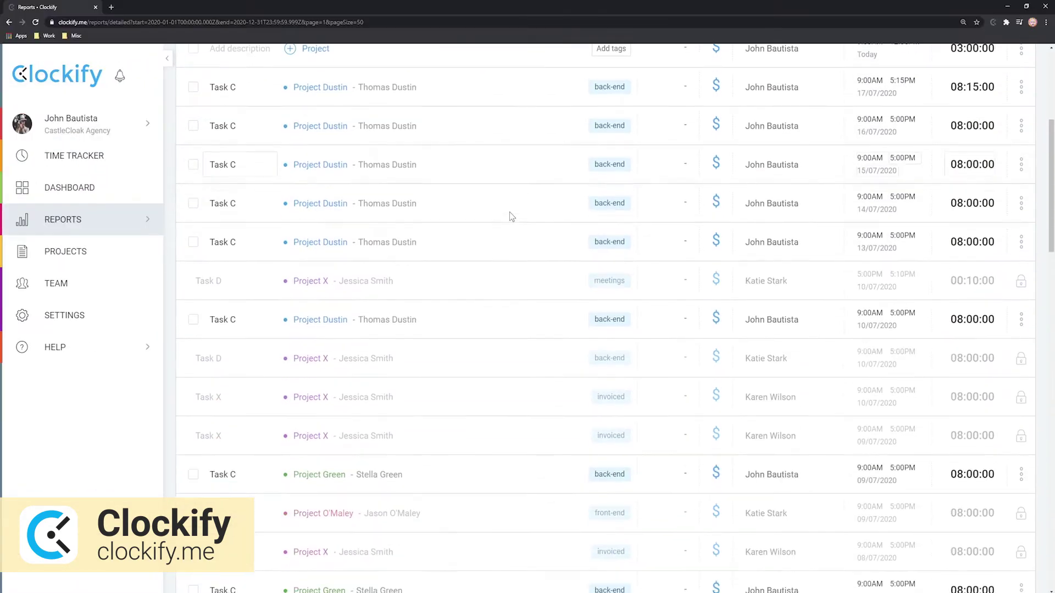
{"action": "scroll", "coordinate": [515, 196], "scroll_direction": "down", "scroll_amount": 1}
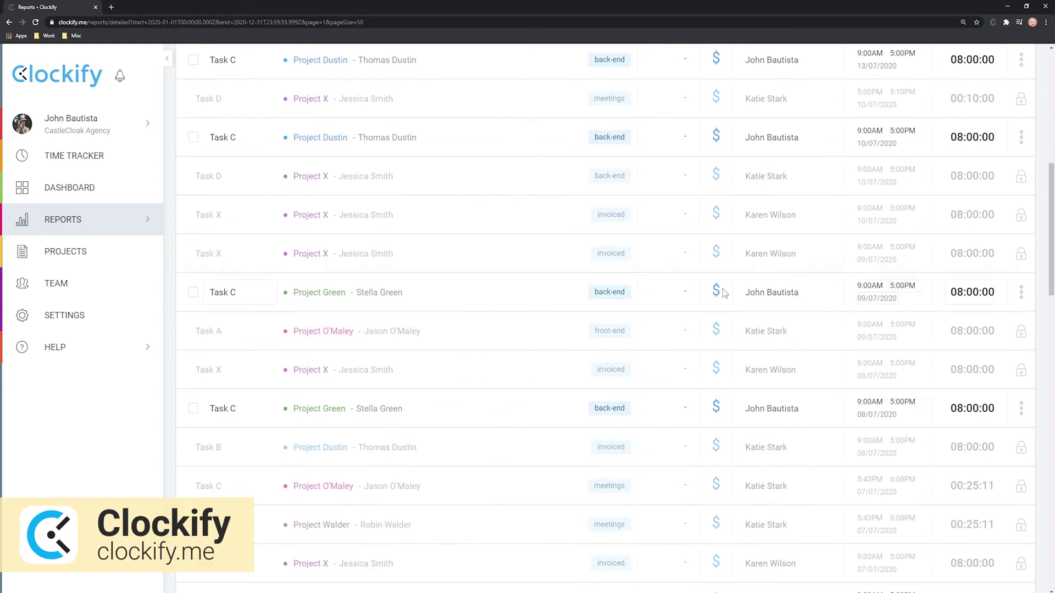
{"action": "scroll", "coordinate": [824, 238], "scroll_direction": "down", "scroll_amount": 5}
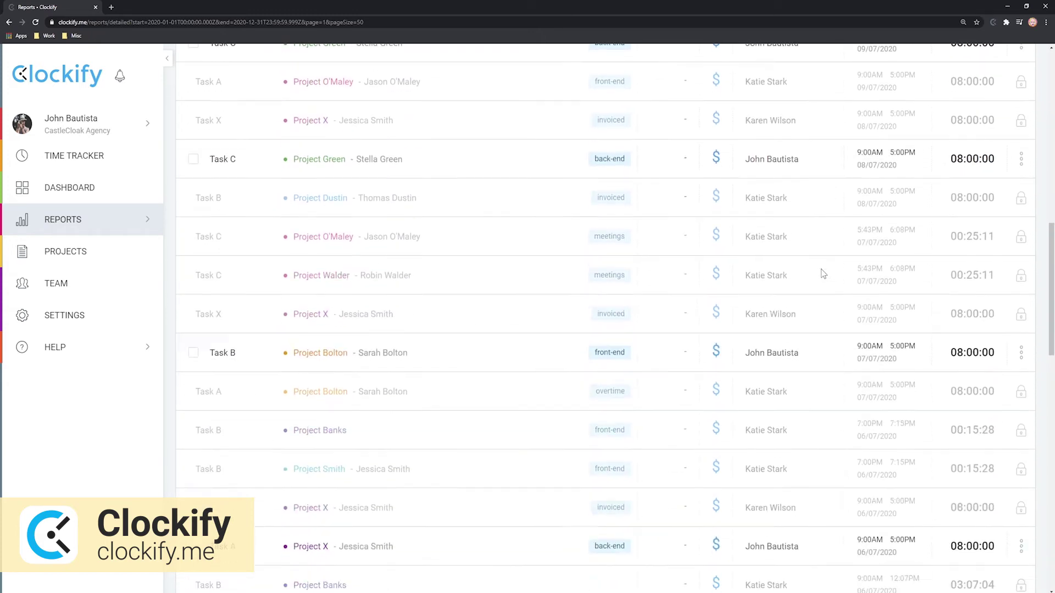
{"action": "scroll", "coordinate": [823, 274], "scroll_direction": "down", "scroll_amount": 5}
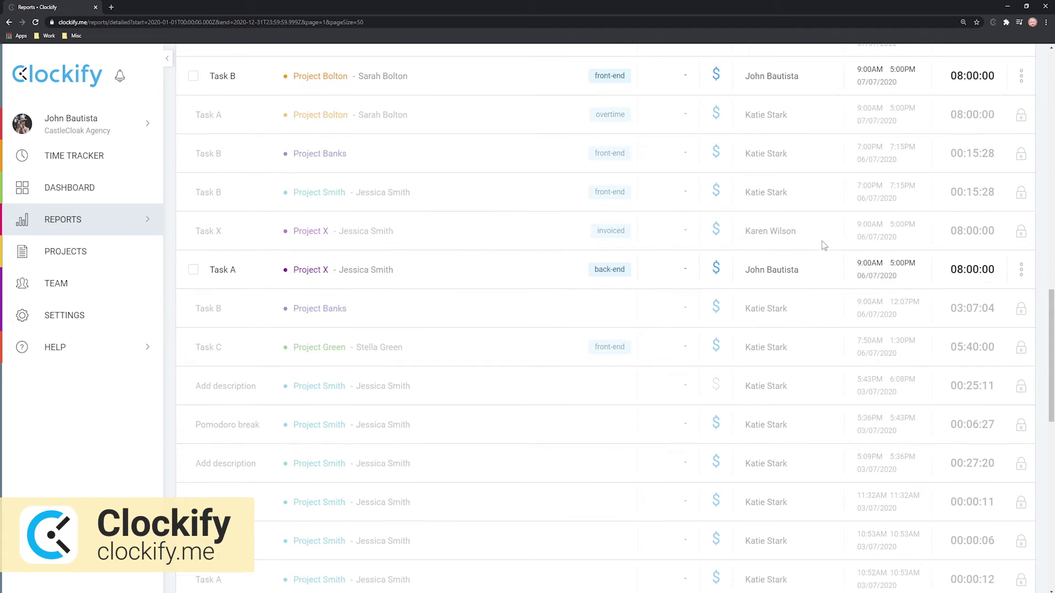
{"action": "scroll", "coordinate": [824, 245], "scroll_direction": "down", "scroll_amount": 6}
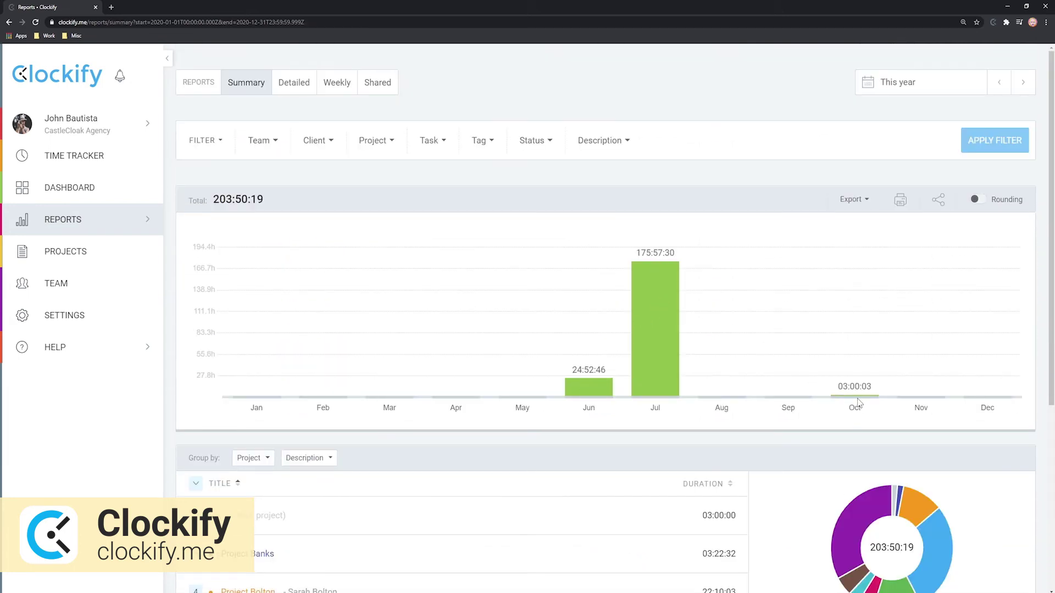
{"action": "scroll", "coordinate": [908, 403], "scroll_direction": "down", "scroll_amount": 3}
{"action": "mouse_move", "coordinate": [850, 368]}
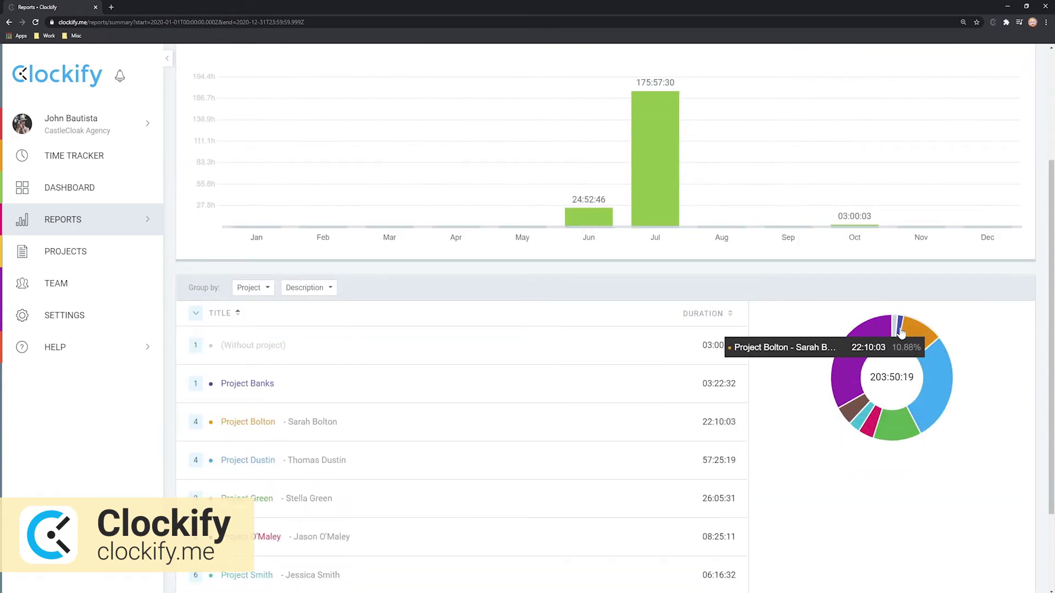
{"action": "scroll", "coordinate": [448, 363], "scroll_direction": "down", "scroll_amount": 2}
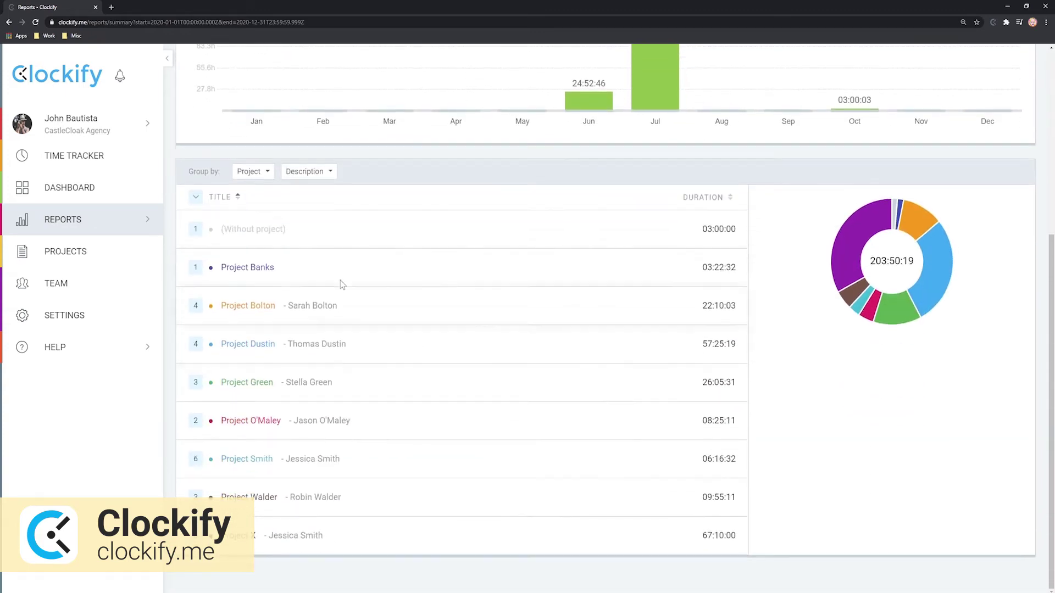
{"action": "scroll", "coordinate": [371, 446], "scroll_direction": "up", "scroll_amount": 4}
{"action": "scroll", "coordinate": [363, 378], "scroll_direction": "up", "scroll_amount": 1}
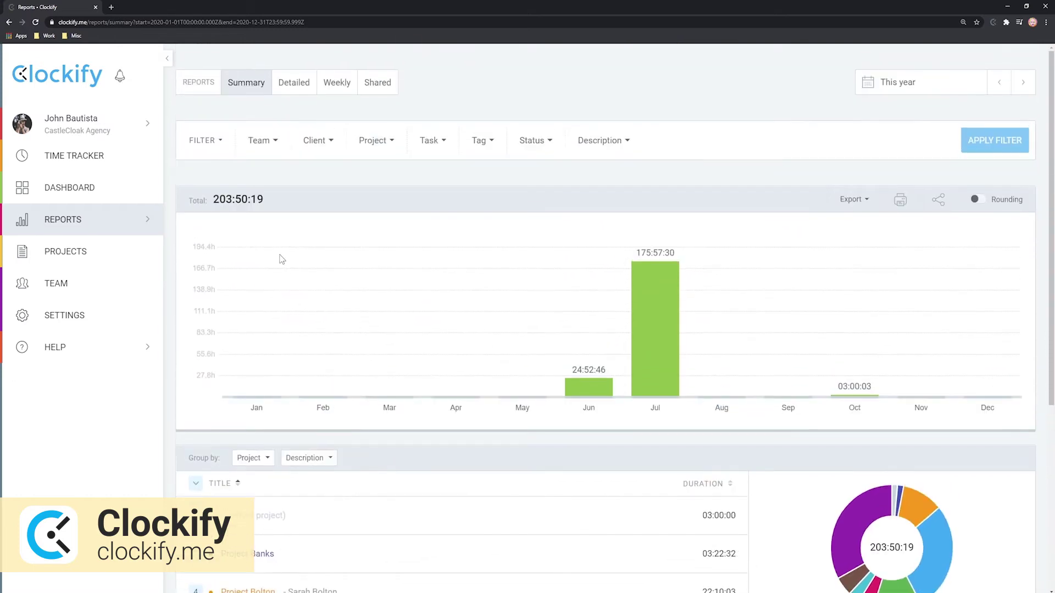
{"action": "left_click", "coordinate": [99, 187]}
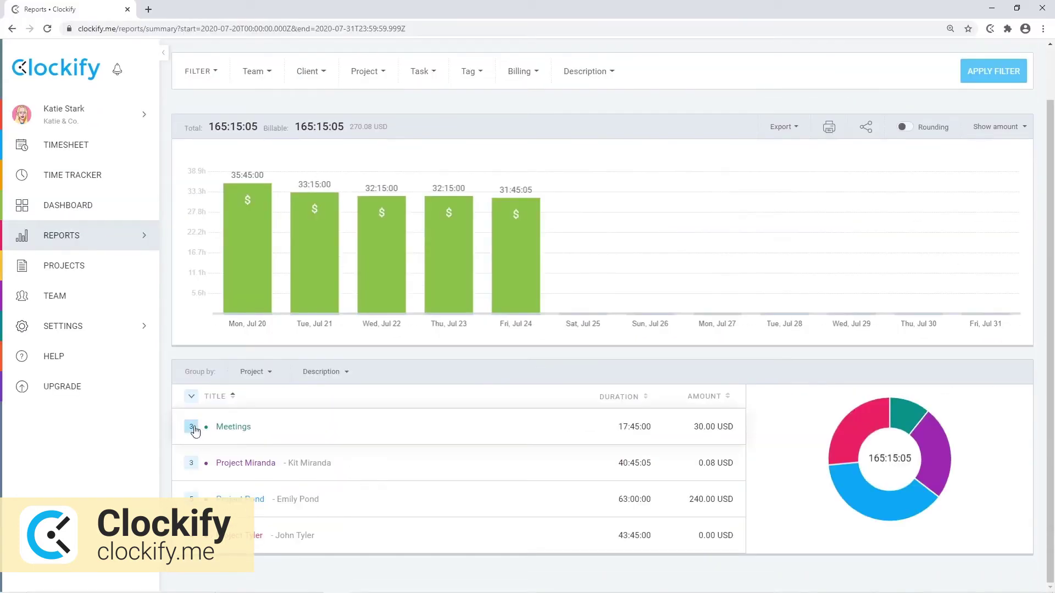
{"action": "left_click", "coordinate": [192, 427]}
{"action": "scroll", "coordinate": [195, 432], "scroll_direction": "down", "scroll_amount": 2}
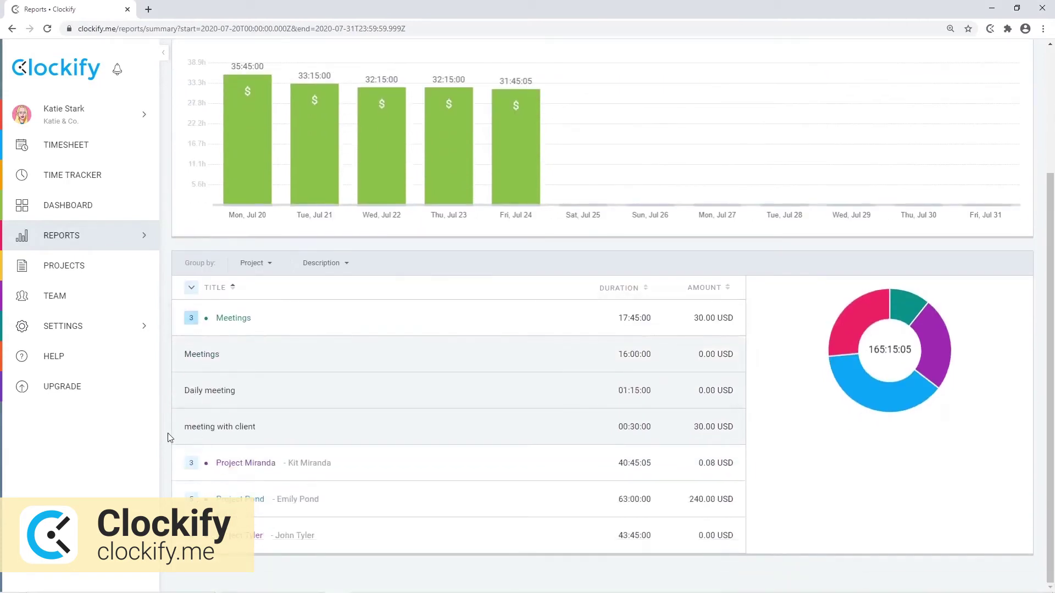
{"action": "left_click", "coordinate": [267, 269]}
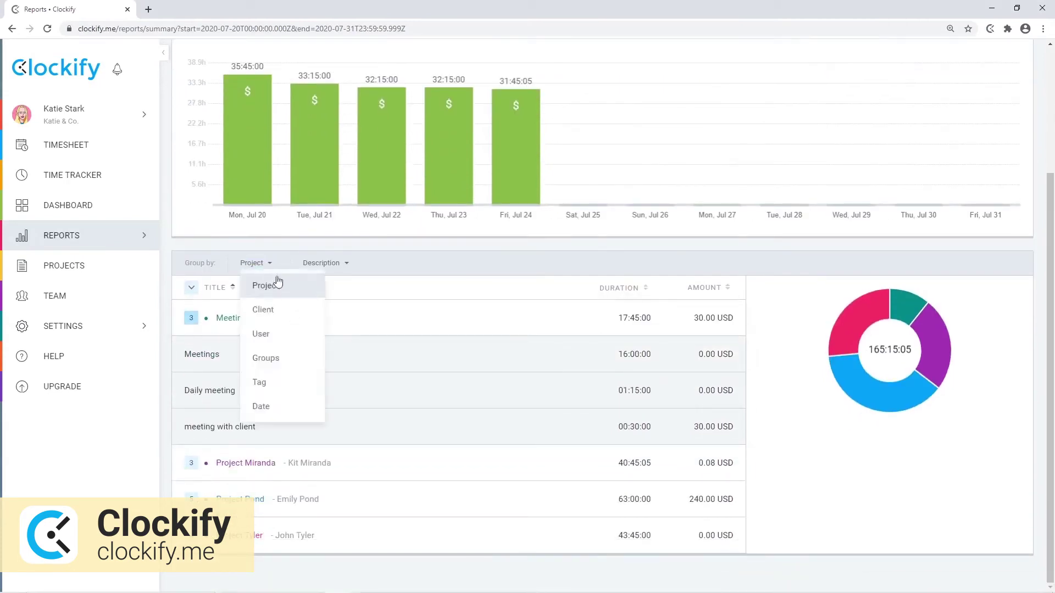
{"action": "left_click", "coordinate": [275, 334]}
{"action": "left_click", "coordinate": [191, 427]}
{"action": "scroll", "coordinate": [311, 402], "scroll_direction": "down", "scroll_amount": 1}
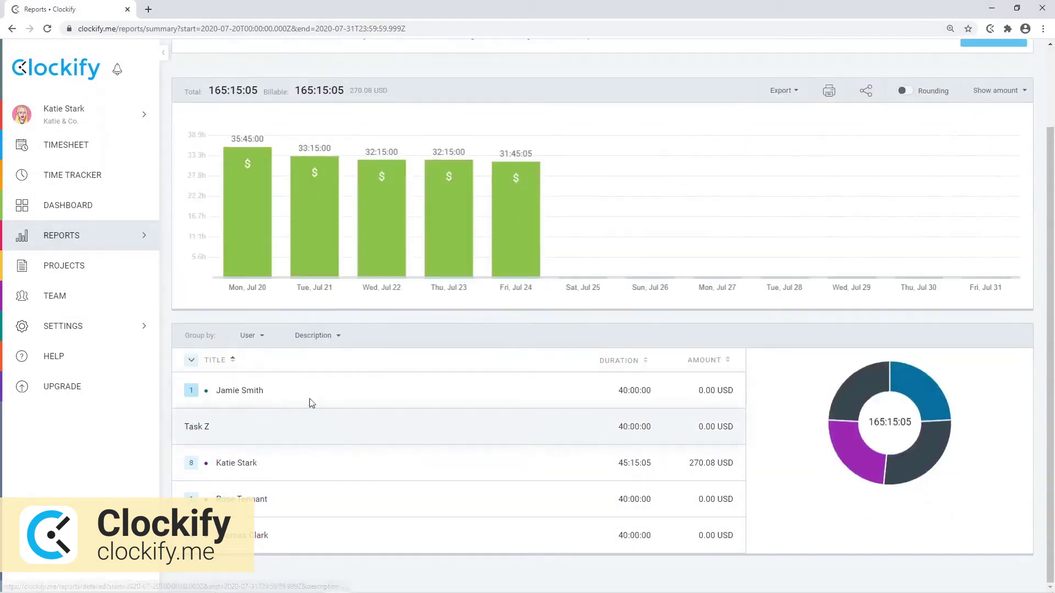
{"action": "left_click", "coordinate": [324, 336]}
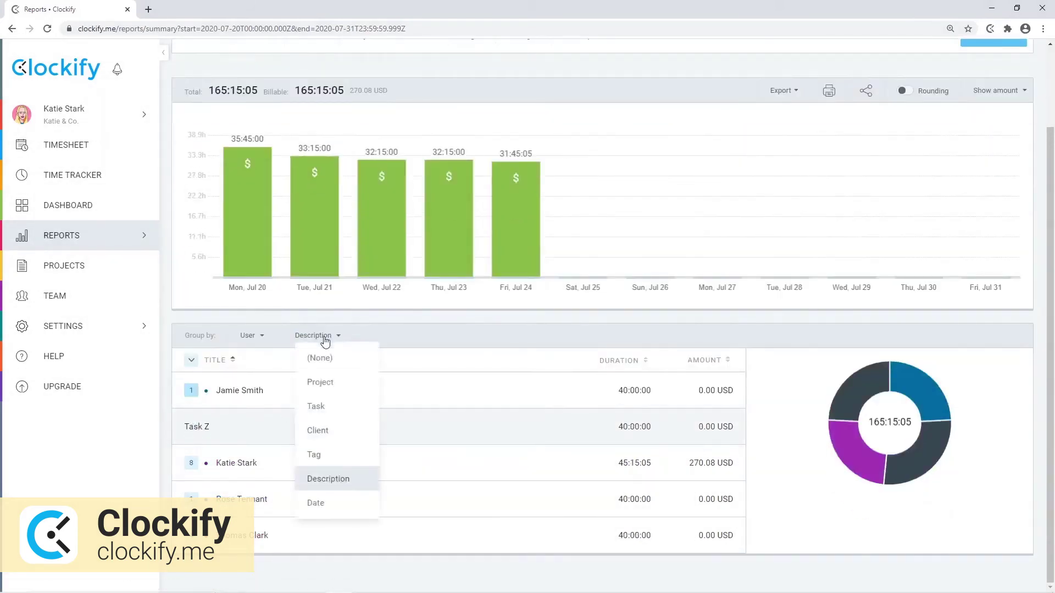
{"action": "left_click", "coordinate": [338, 499]}
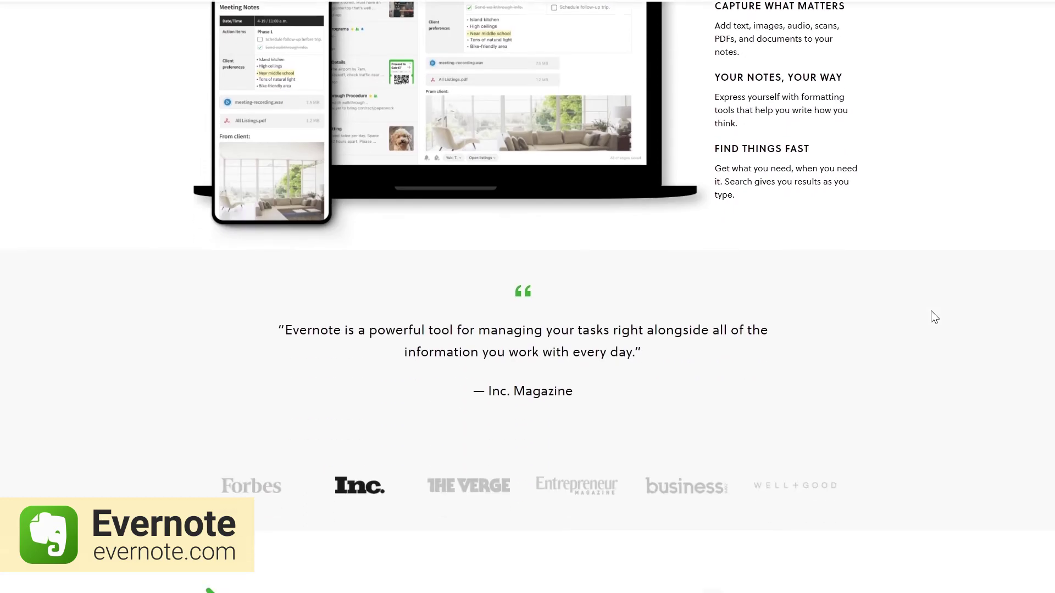
Scroll down through the Evernote website's feature sections
{"action": "scroll", "coordinate": [931, 311], "scroll_direction": "down", "scroll_amount": 10}
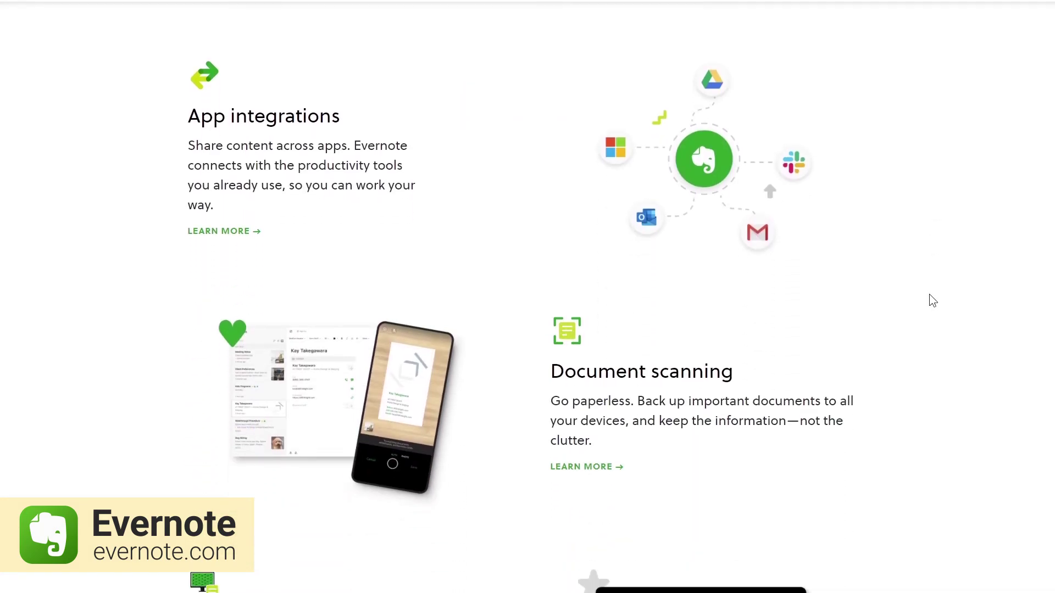
{"action": "scroll", "coordinate": [929, 295], "scroll_direction": "down", "scroll_amount": 1}
{"action": "scroll", "coordinate": [932, 256], "scroll_direction": "down", "scroll_amount": 5}
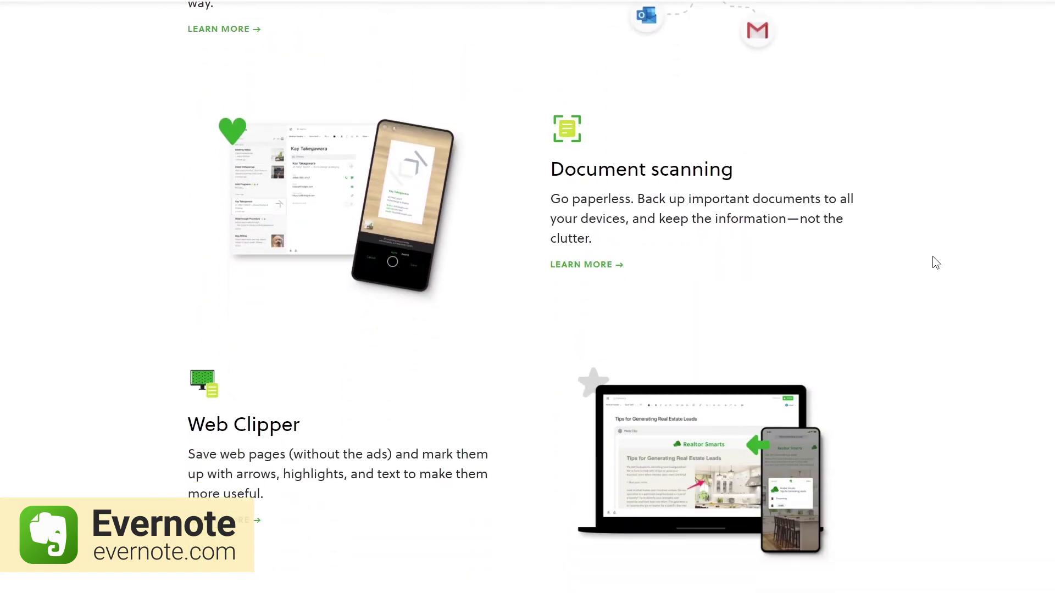
{"action": "scroll", "coordinate": [928, 260], "scroll_direction": "down", "scroll_amount": 4}
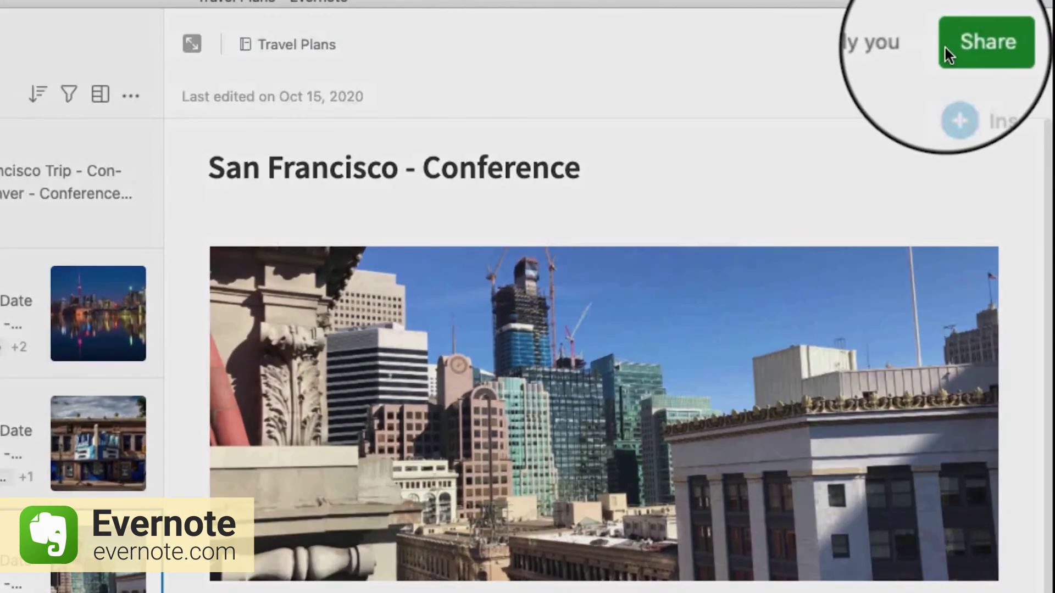
Open the San Francisco note's sharing options, mark Read for 30 minutes done, and enter 'Note'
{"action": "left_click", "coordinate": [985, 22]}
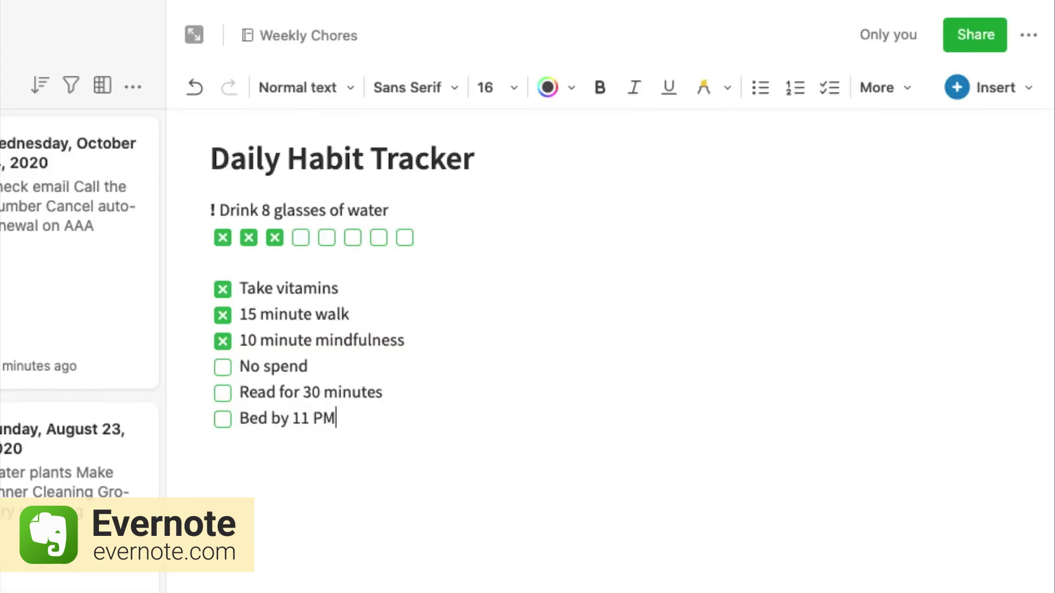
{"action": "left_click", "coordinate": [222, 392]}
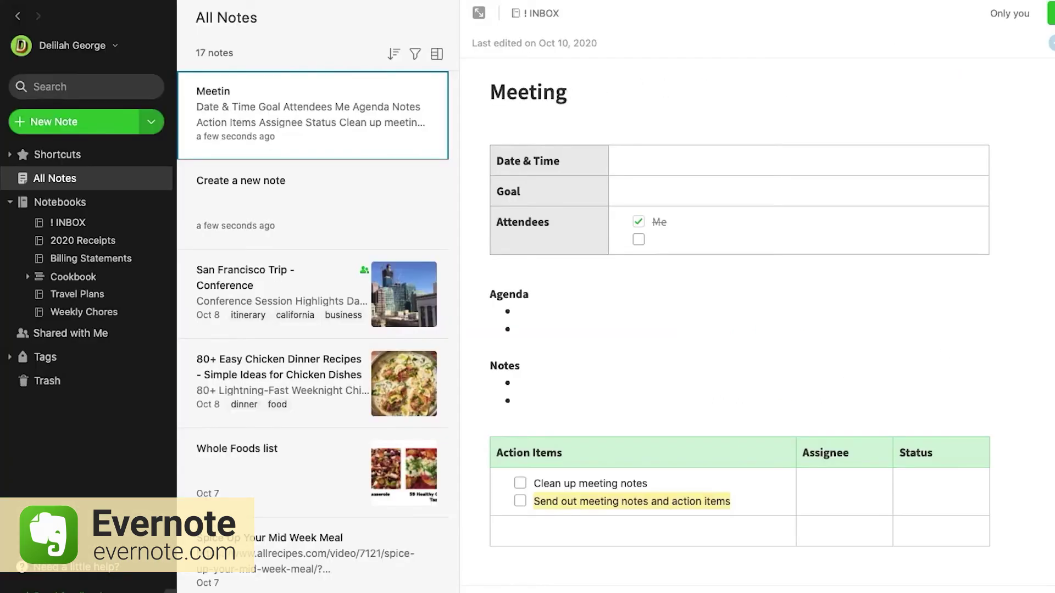
{"action": "type", "text": "Note"}
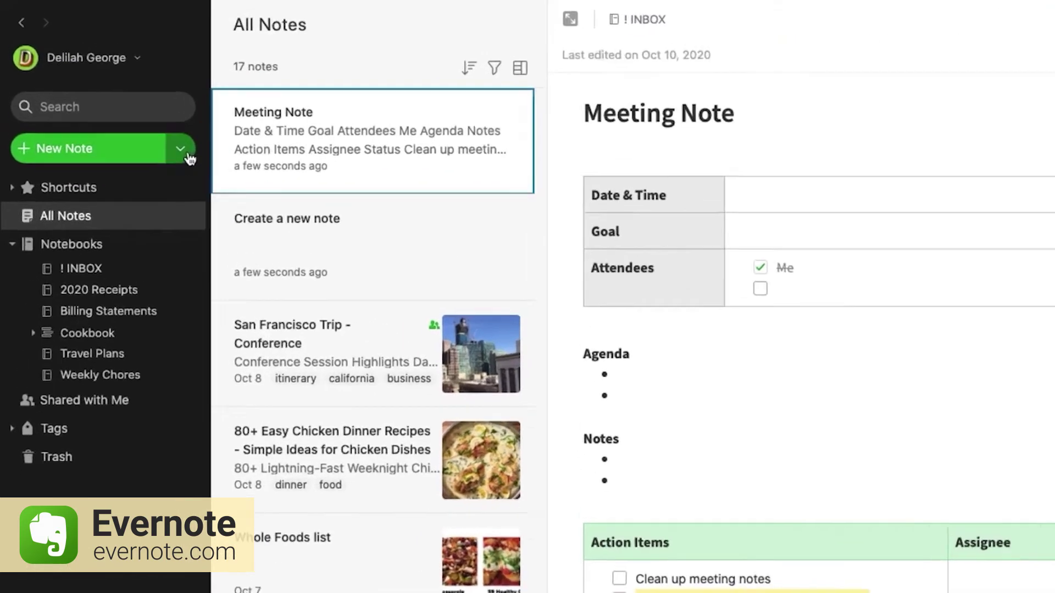
Open the note template list and drag Pick out a new fabric to the top of the checklist
{"action": "left_click", "coordinate": [153, 123]}
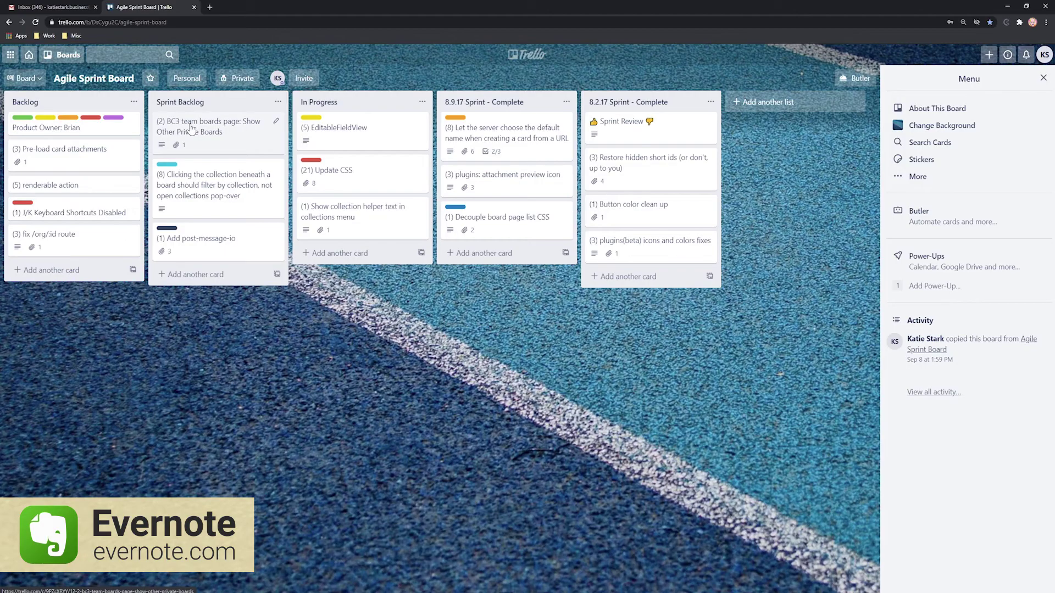
{"action": "left_click_drag", "start_coordinate": [190, 130], "coordinate": [336, 163]}
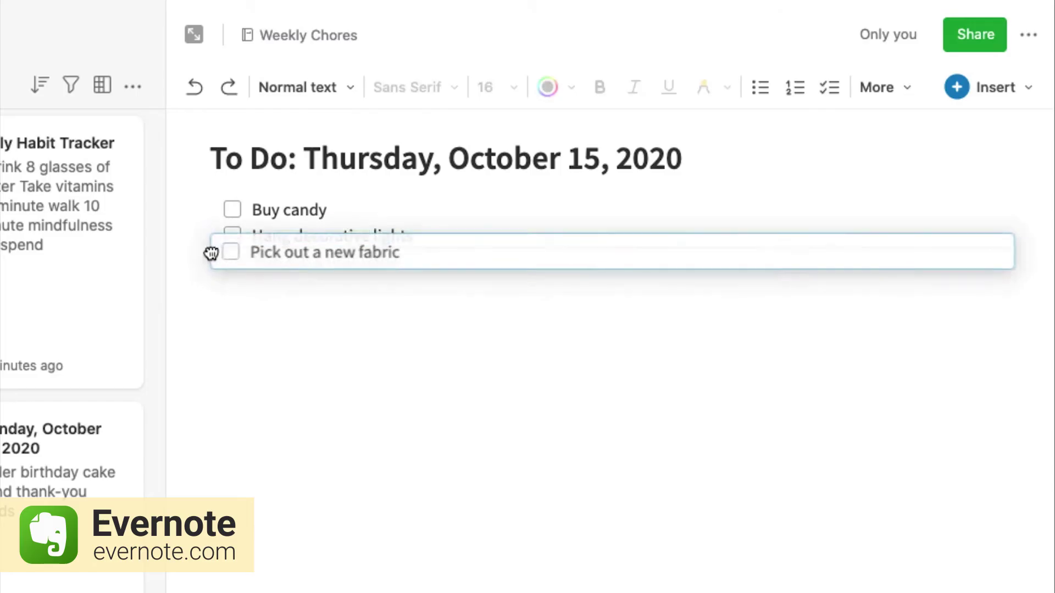
{"action": "left_click_drag", "start_coordinate": [210, 252], "coordinate": [210, 238]}
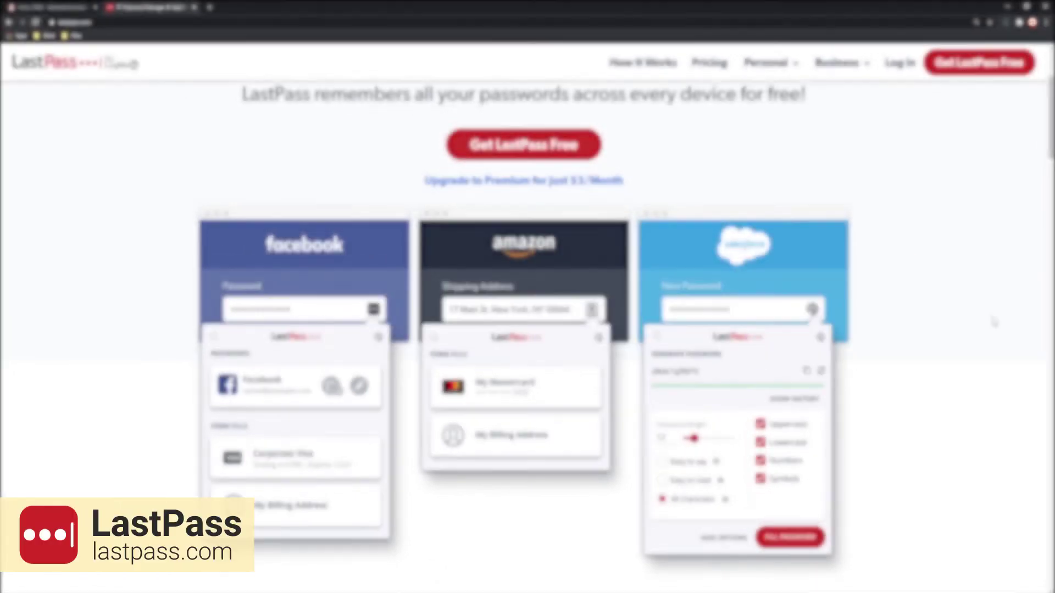
Scroll down the LastPass homepage through its feature grid
{"action": "scroll", "coordinate": [969, 324], "scroll_direction": "down", "scroll_amount": 2}
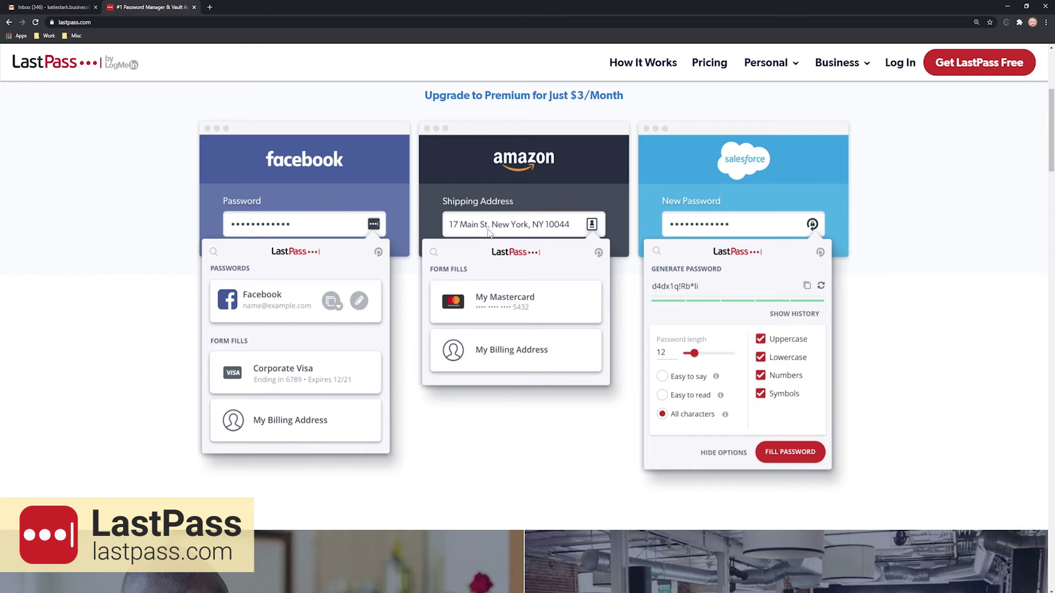
{"action": "scroll", "coordinate": [968, 408], "scroll_direction": "down", "scroll_amount": 7}
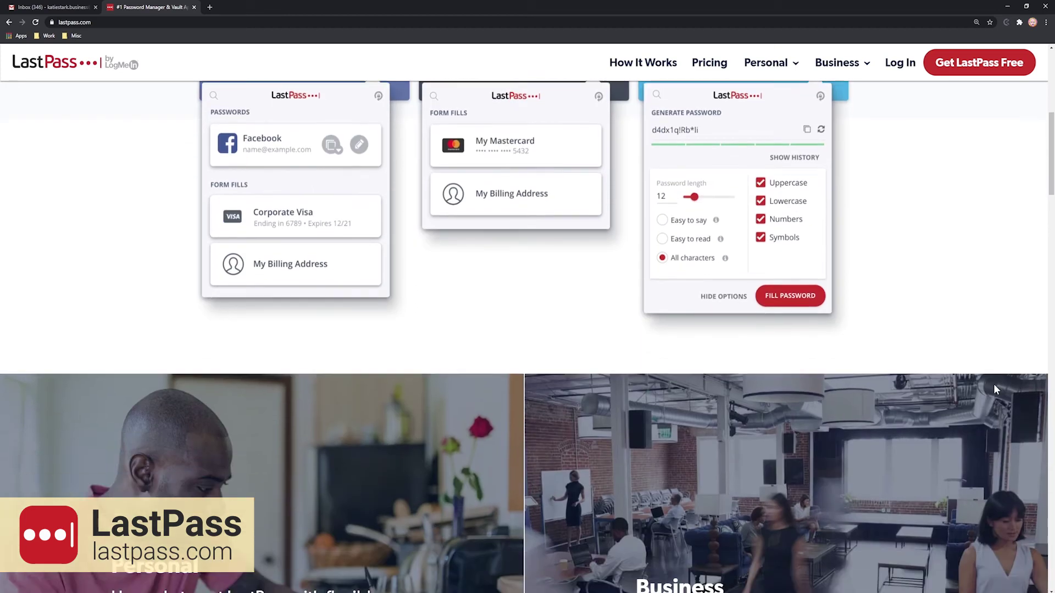
{"action": "scroll", "coordinate": [915, 370], "scroll_direction": "down", "scroll_amount": 8}
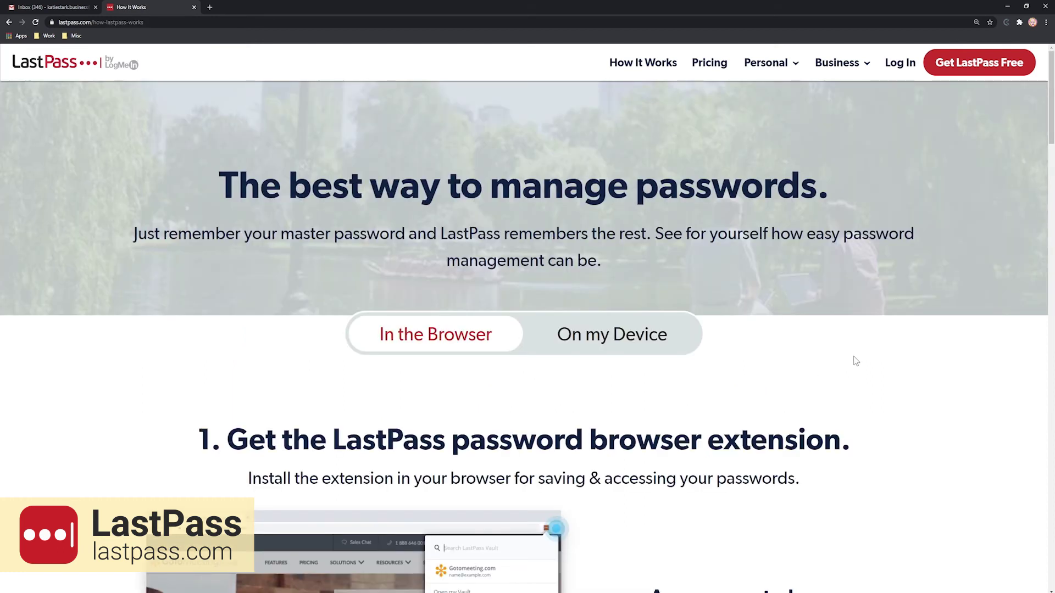
{"action": "scroll", "coordinate": [855, 361], "scroll_direction": "down", "scroll_amount": 5}
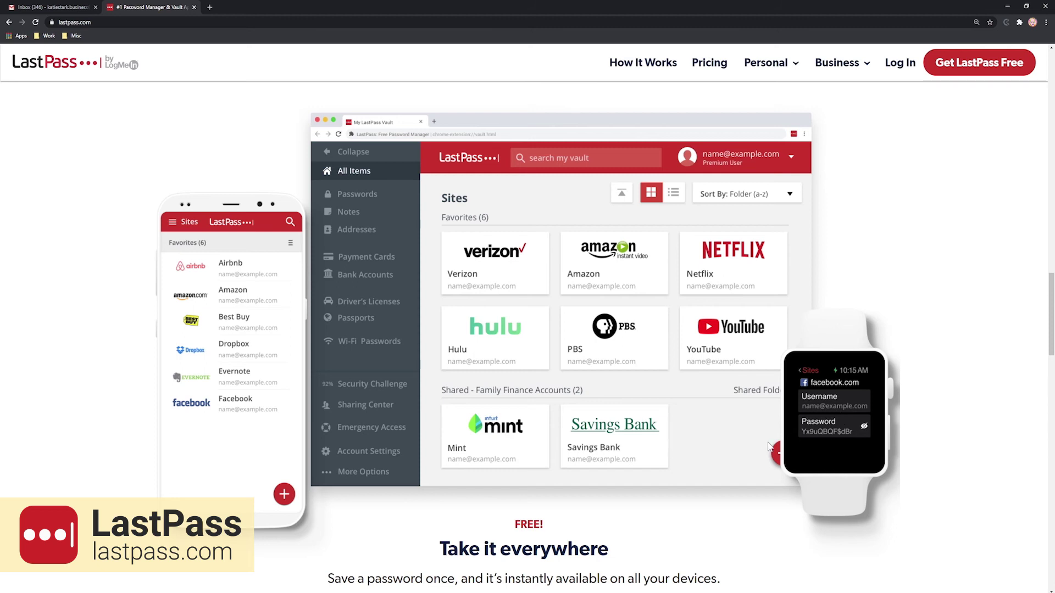
{"action": "scroll", "coordinate": [768, 446], "scroll_direction": "down", "scroll_amount": 4}
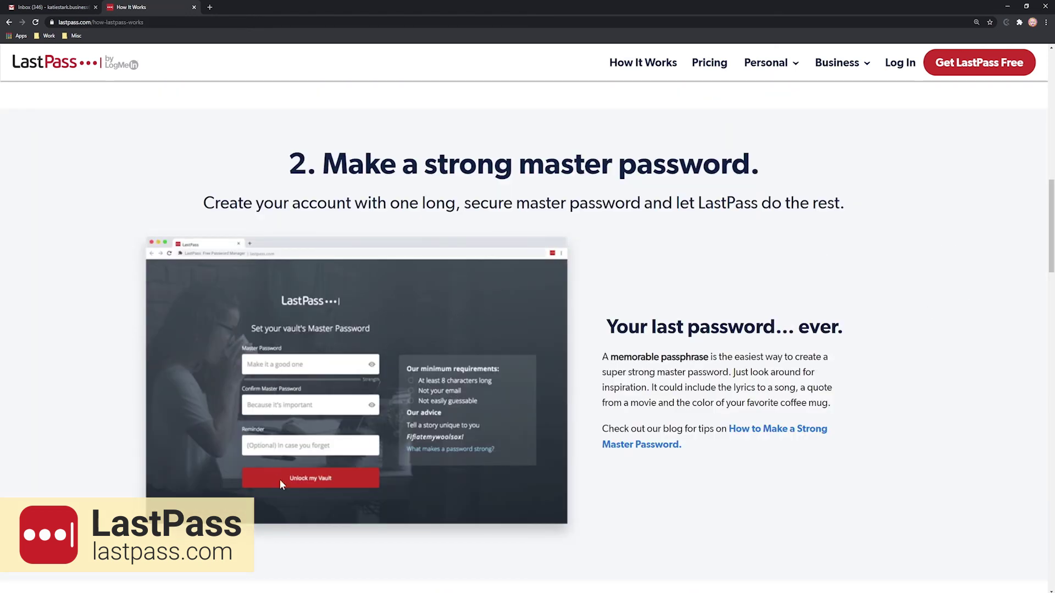
Scroll the How It Works page down to section 3, Explore your LastPass password manager vault
{"action": "scroll", "coordinate": [978, 421], "scroll_direction": "down", "scroll_amount": 9}
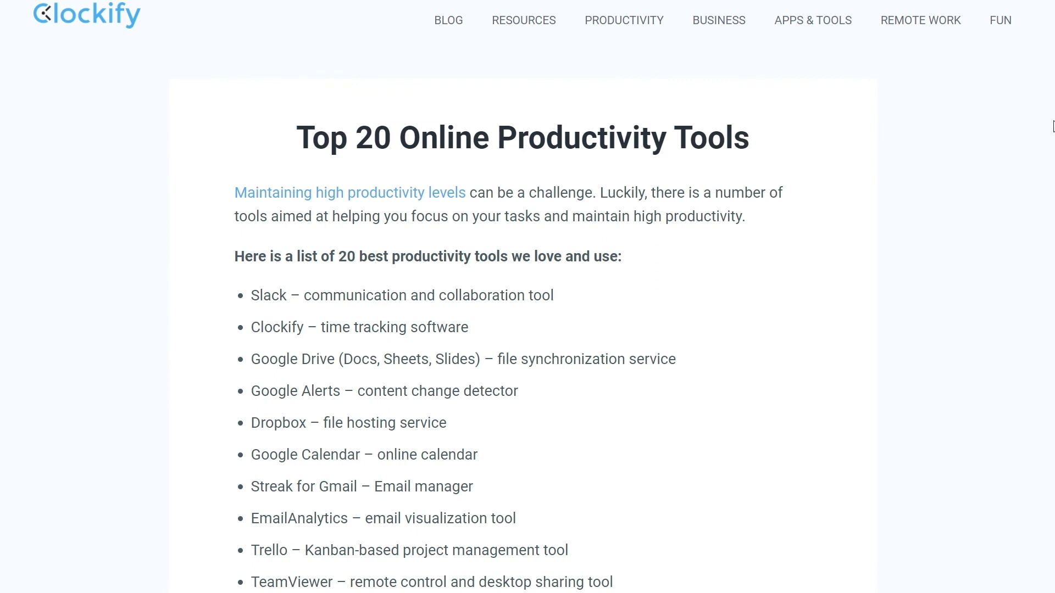
Scroll past the Slack, Clockify and Google Drive sections to 6) Google Calendar
{"action": "scroll", "coordinate": [875, 187], "scroll_direction": "down", "scroll_amount": 20}
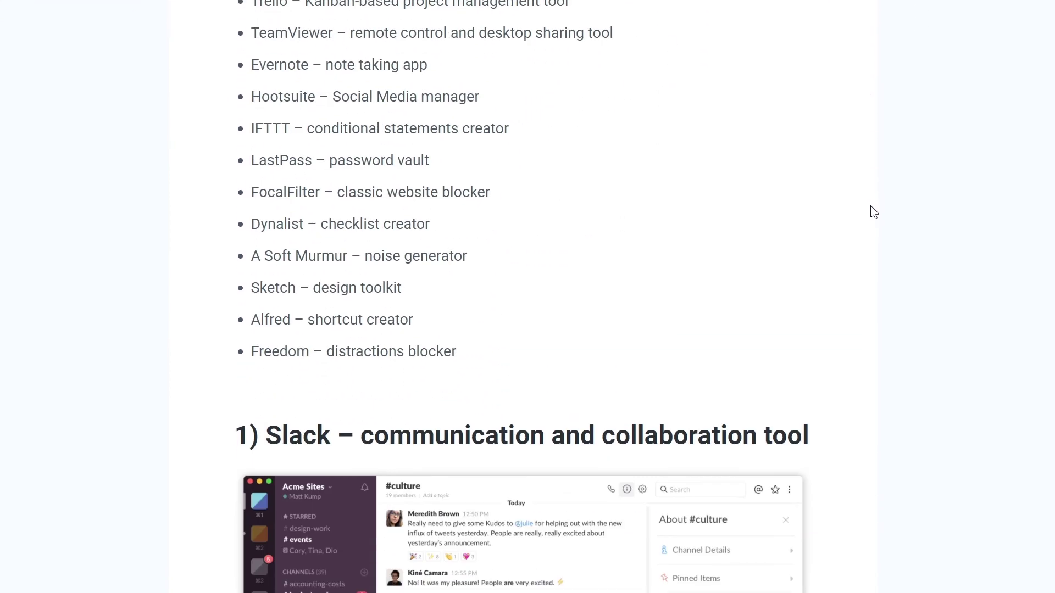
{"action": "scroll", "coordinate": [928, 193], "scroll_direction": "down", "scroll_amount": 20}
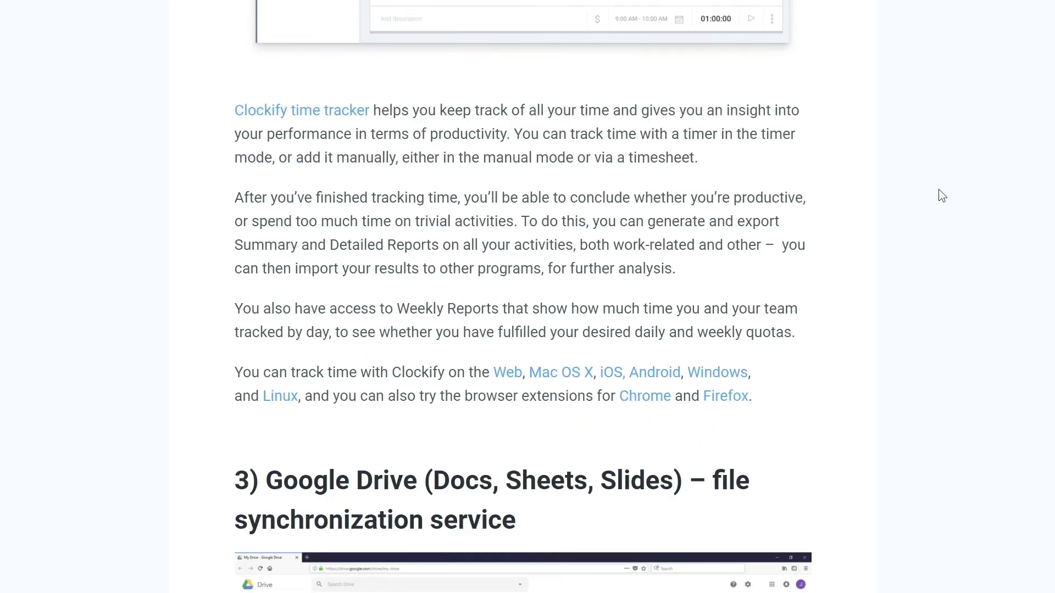
{"action": "scroll", "coordinate": [941, 187], "scroll_direction": "down", "scroll_amount": 20}
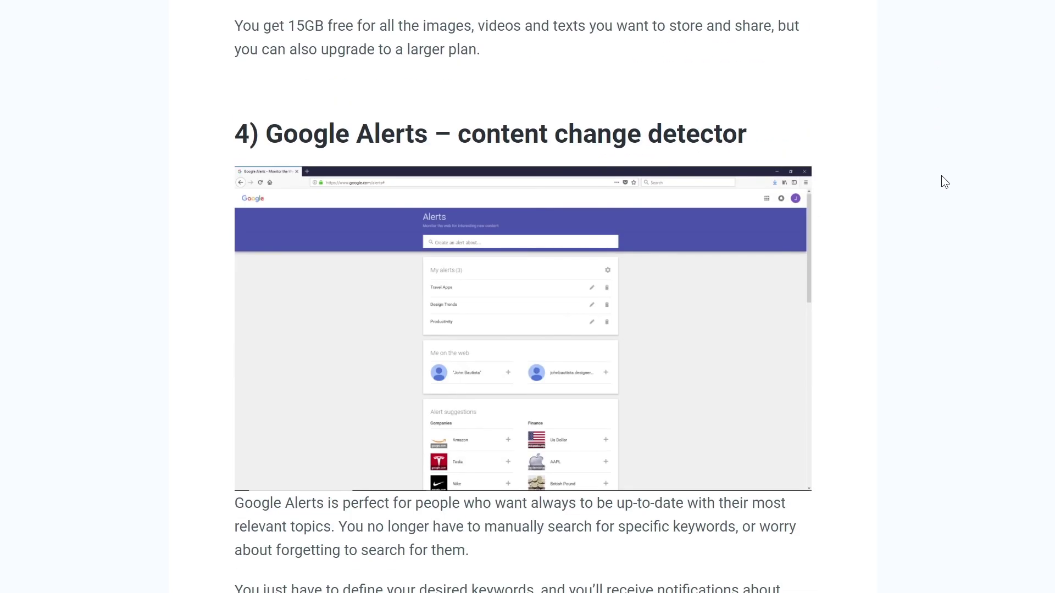
{"action": "scroll", "coordinate": [968, 174], "scroll_direction": "down", "scroll_amount": 20}
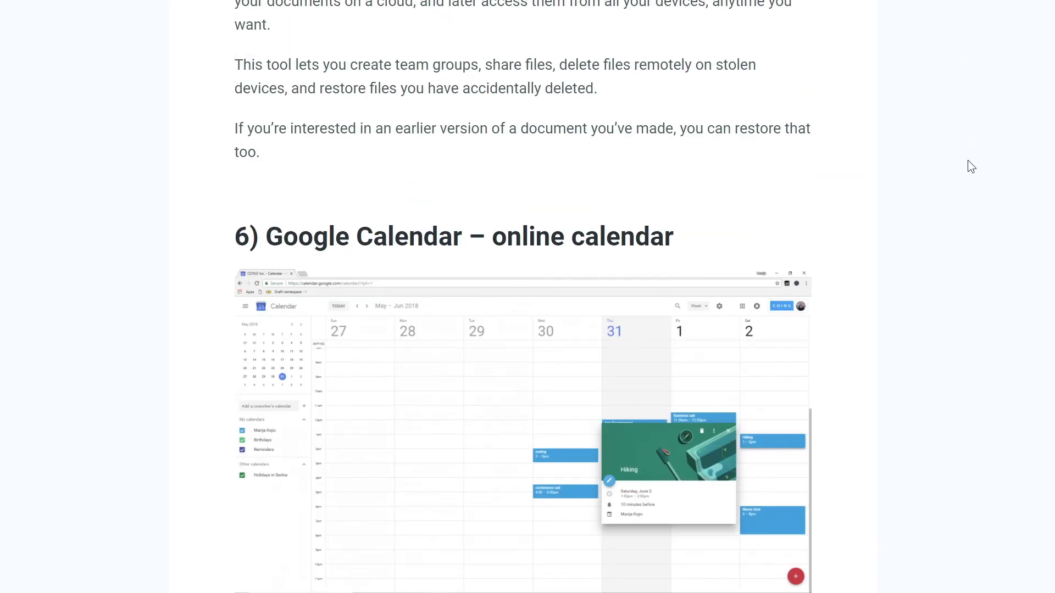